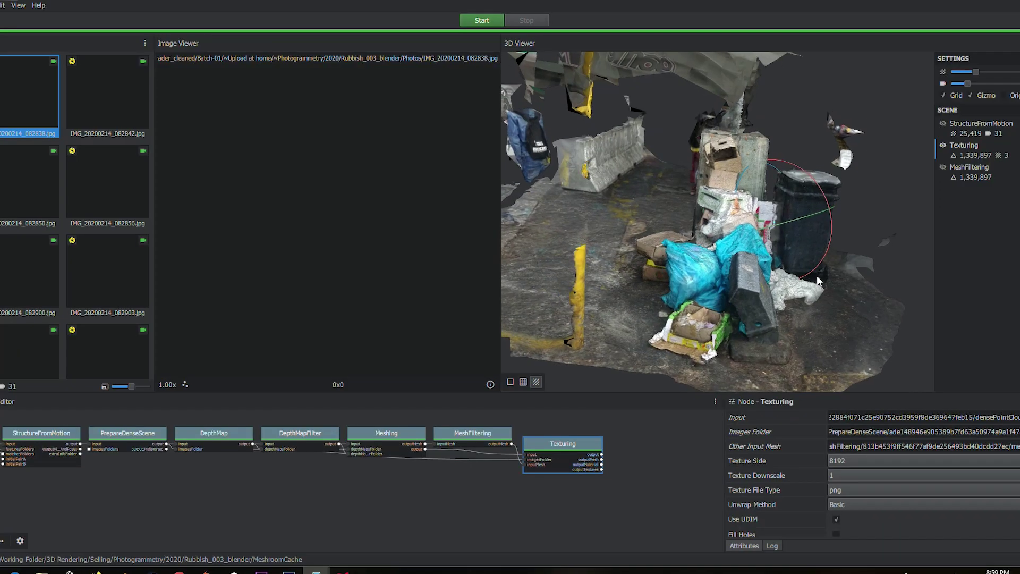
# Orbit around the textured rubbish-pile scan, then switch to the Blender scene
pyautogui.moveTo(816, 275); pyautogui.dragTo(543, 260)
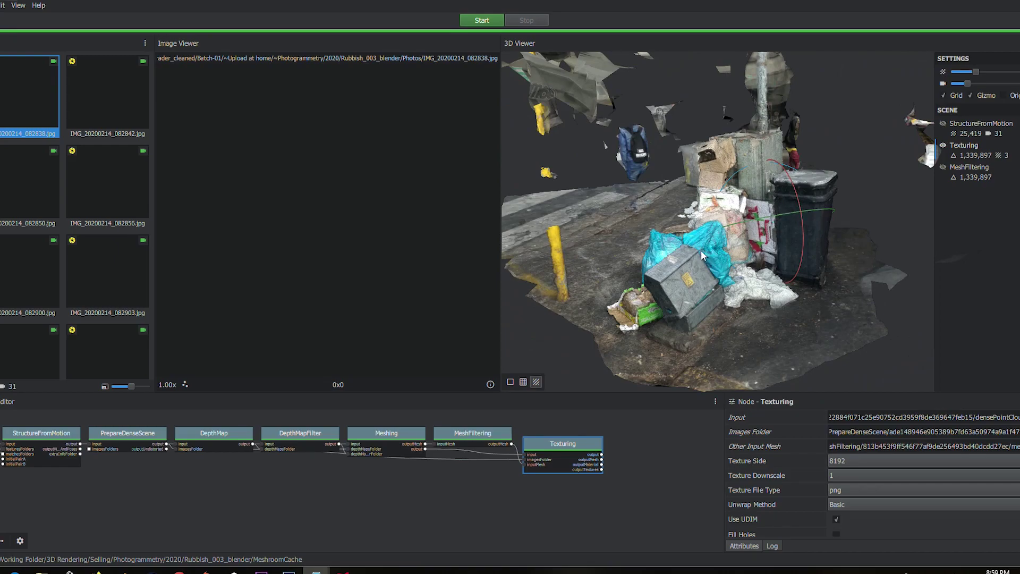
pyautogui.moveTo(701, 252); pyautogui.dragTo(721, 232)
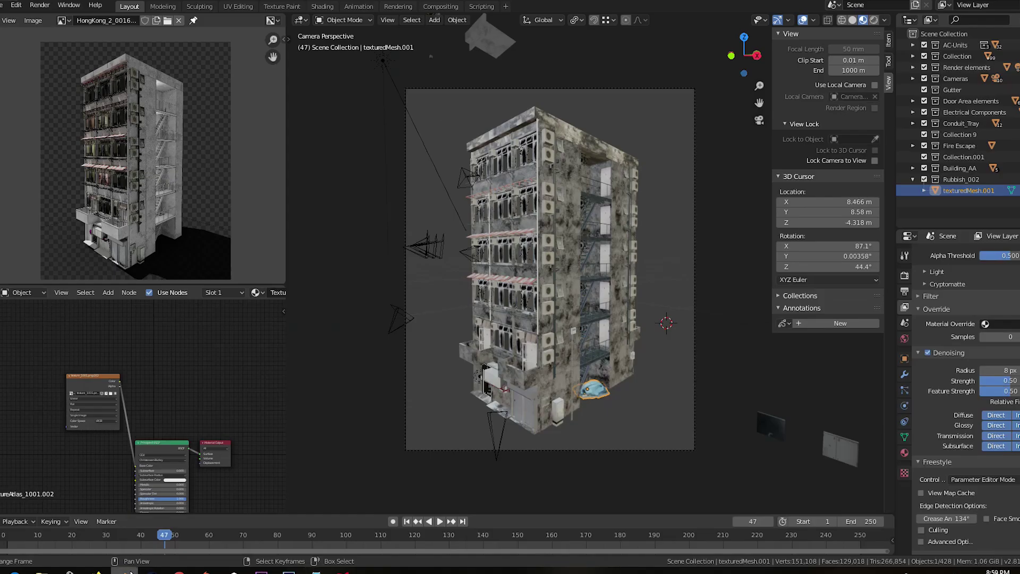
pyautogui.click(126, 570)
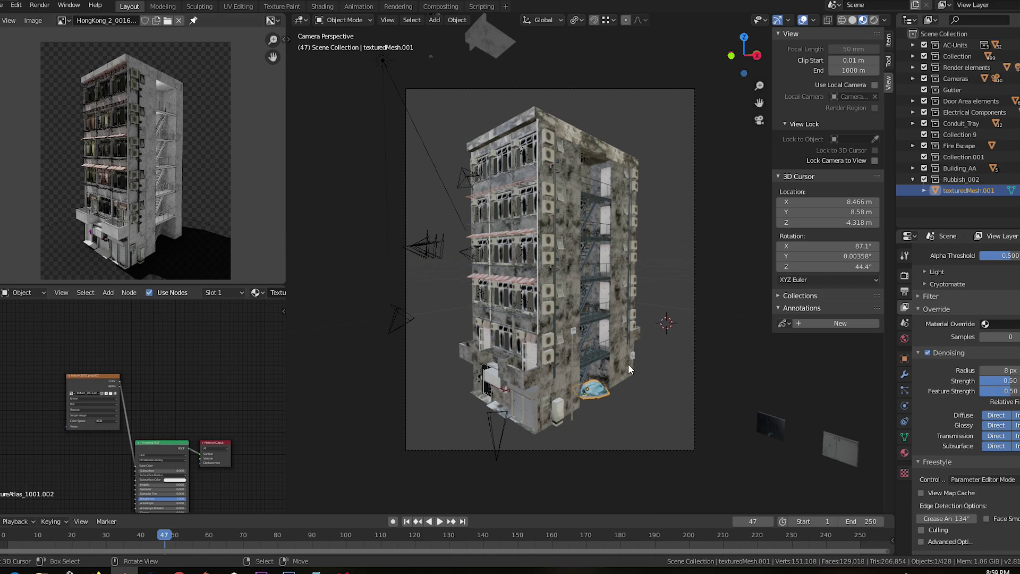
# Frame and inspect the blue object at the building's base, restore camera view, and return to Meshroom
pyautogui.press('KP_Decimal')
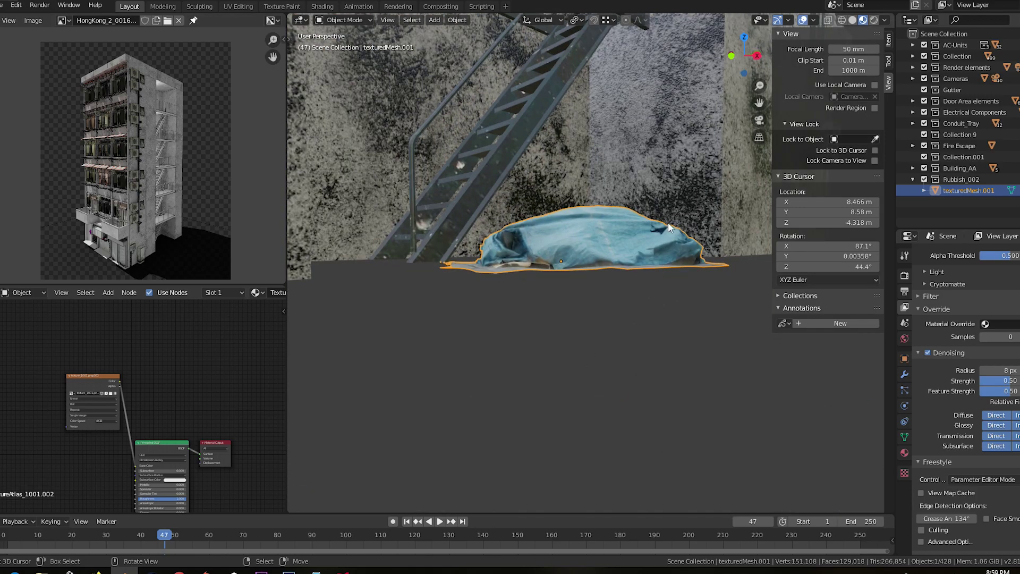
pyautogui.moveTo(599, 394); pyautogui.dragTo(638, 259, button='middle')
pyautogui.press('KP_0')
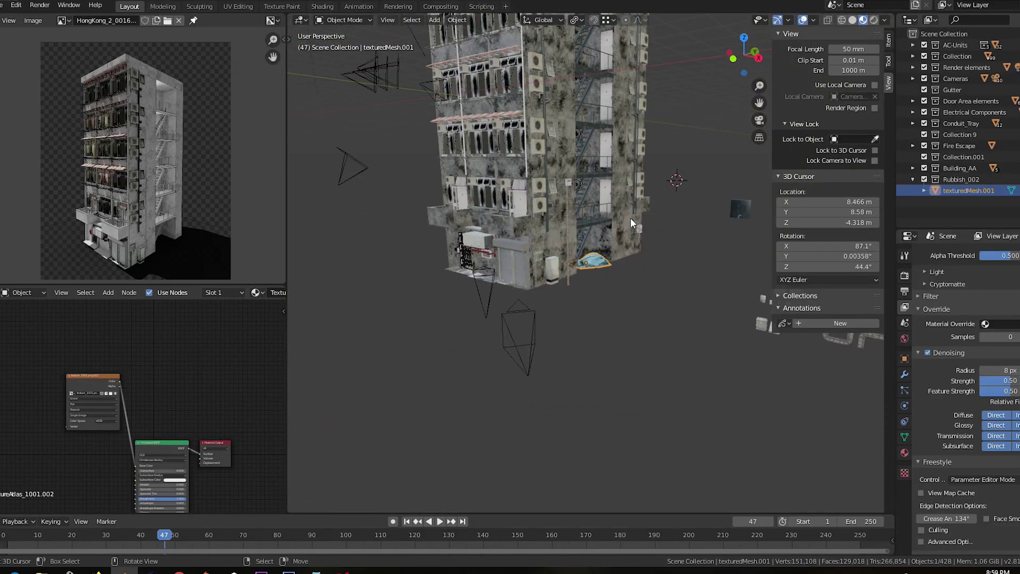
pyautogui.scroll(1, 644, 249)
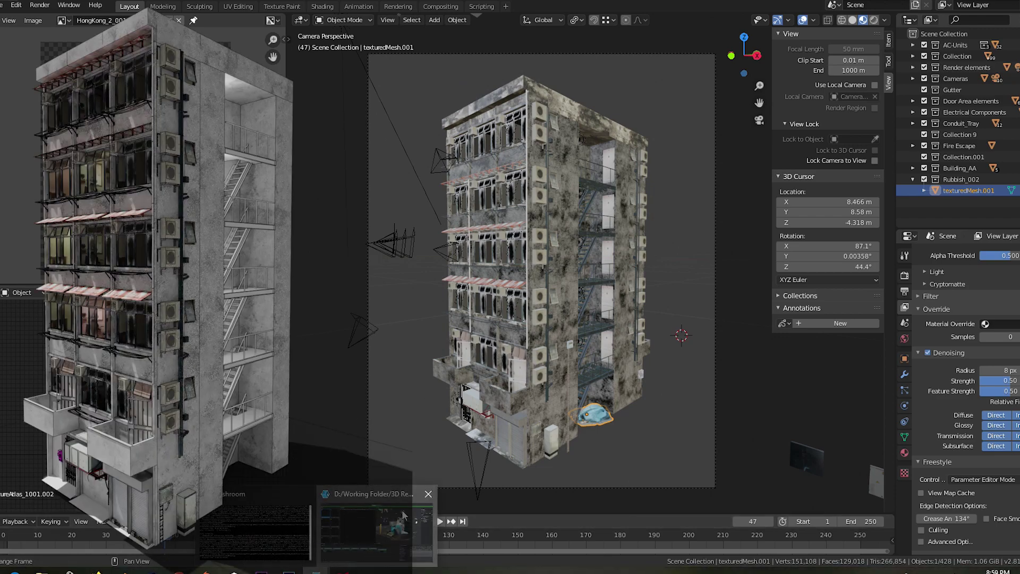
pyautogui.click(379, 518)
pyautogui.moveTo(769, 272); pyautogui.dragTo(774, 301)
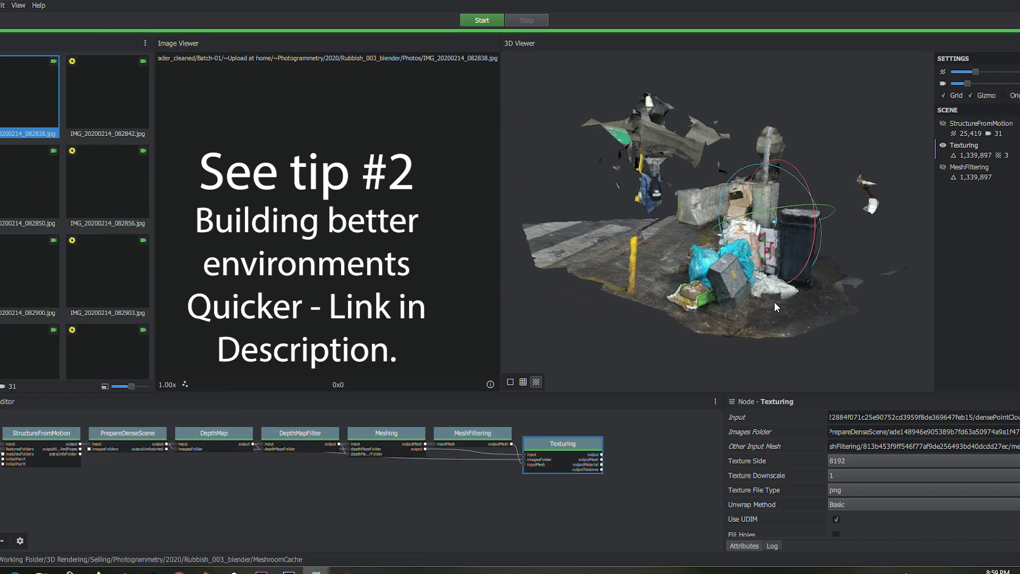
# Display the 1,339,897-triangle Texturing mesh as a wireframe and inspect it up close
pyautogui.click(522, 381)
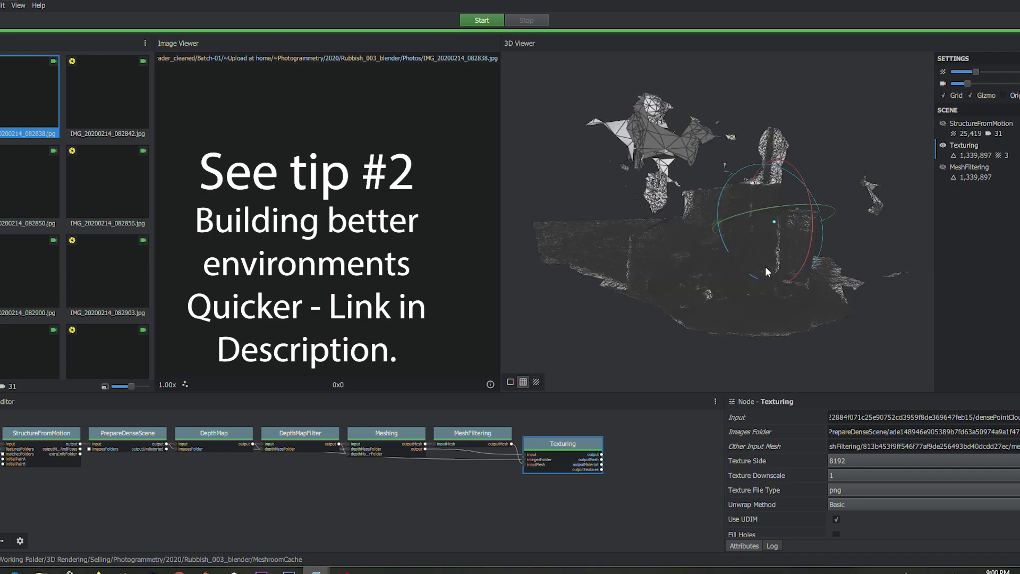
pyautogui.scroll(5, 765, 266)
pyautogui.moveTo(777, 265); pyautogui.dragTo(807, 247)
pyautogui.rightClick(791, 253)
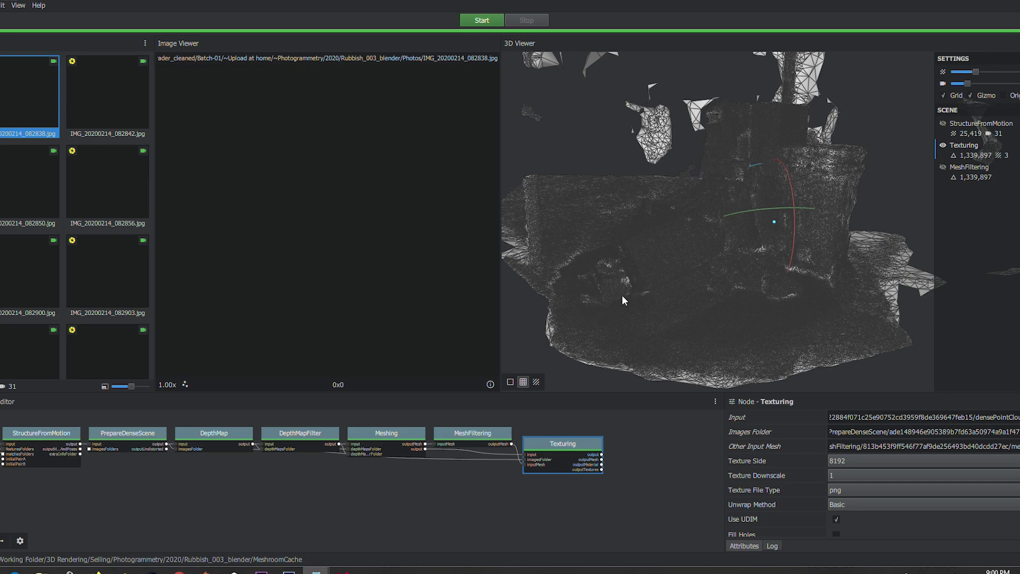
pyautogui.moveTo(638, 449); pyautogui.dragTo(609, 438, button='middle')
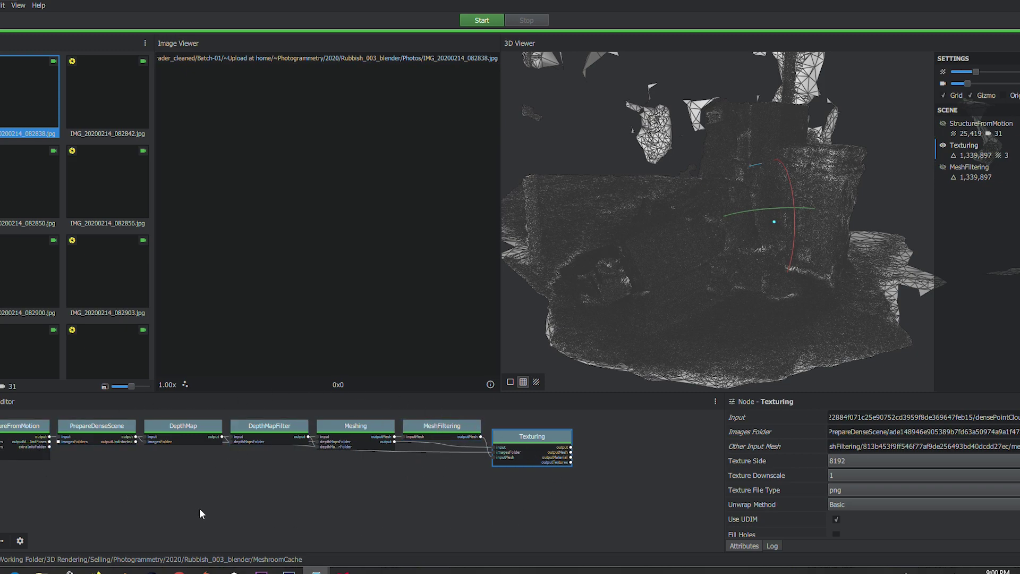
# Enlarge the node graph area and add a MeshDecimate node beside Texturing
pyautogui.moveTo(463, 393); pyautogui.dragTo(463, 342)
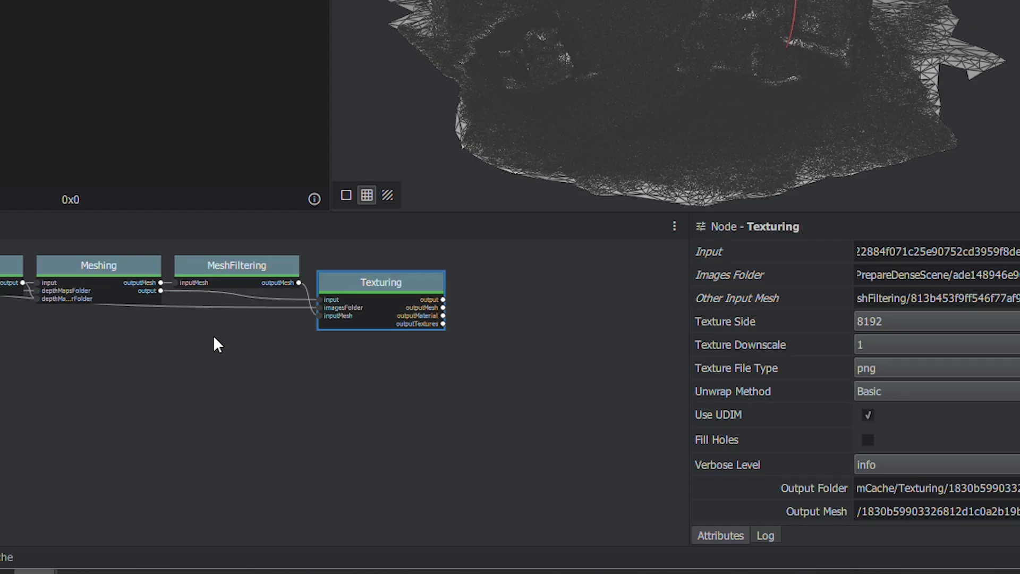
pyautogui.rightClick(424, 420)
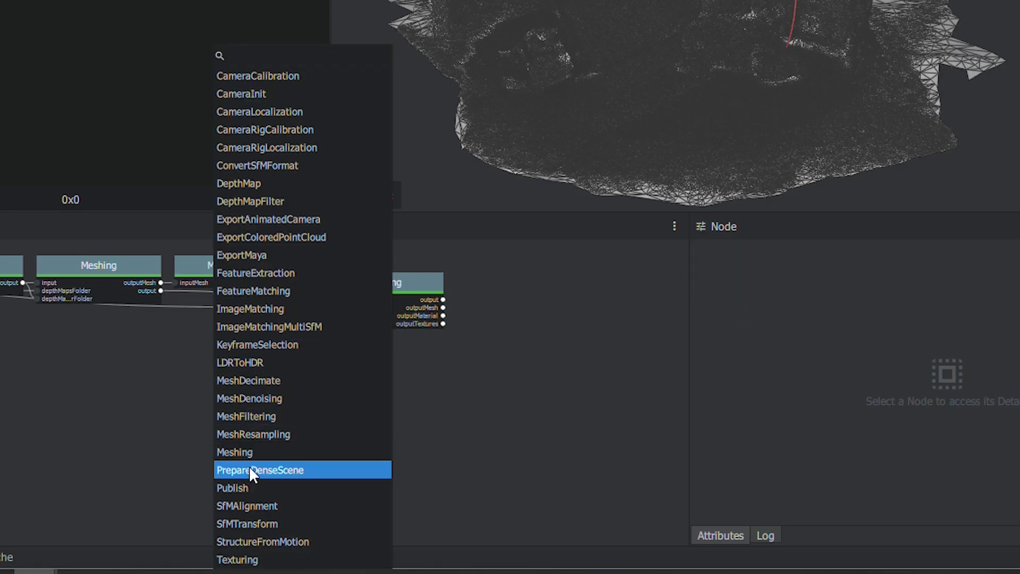
pyautogui.click(267, 379)
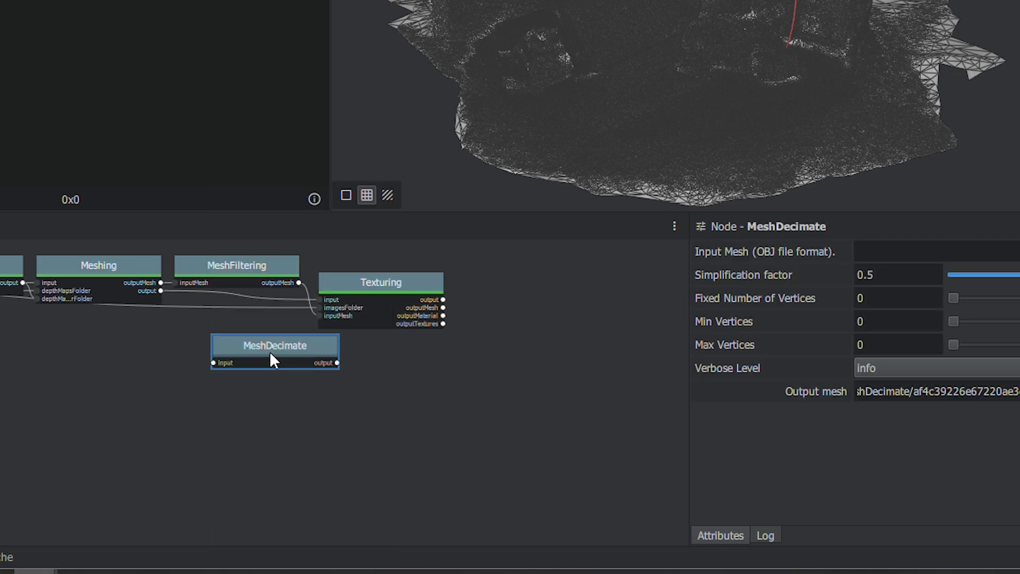
pyautogui.moveTo(271, 350); pyautogui.dragTo(242, 365)
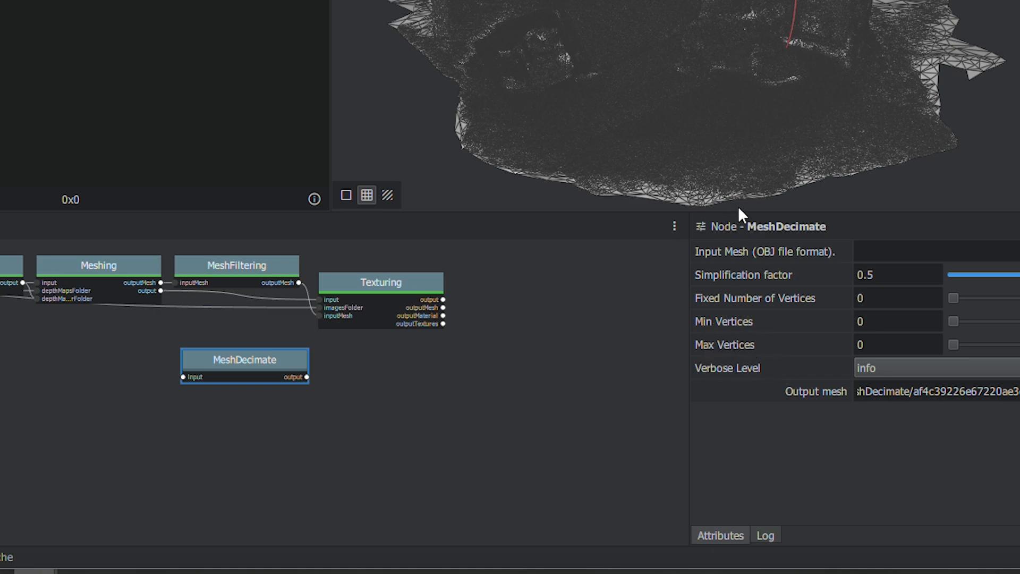
# Set the MeshDecimate node's Max Vertices to 10000
pyautogui.doubleClick(859, 343)
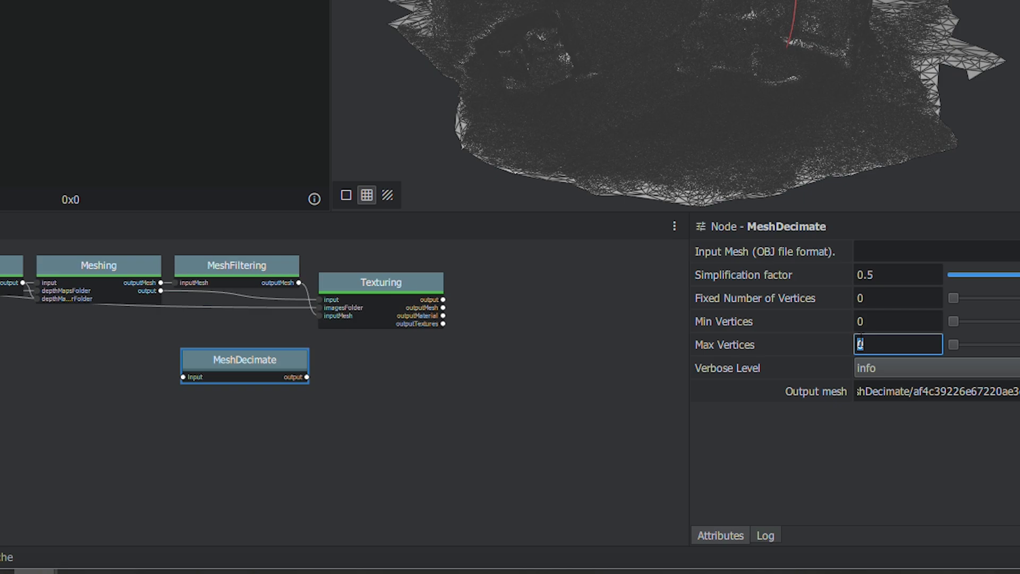
pyautogui.write('10000')
pyautogui.click(535, 287)
pyautogui.scroll(3, 262, 380)
# Connect MeshFiltering's outputMesh to MeshDecimate's input
pyautogui.click(312, 471)
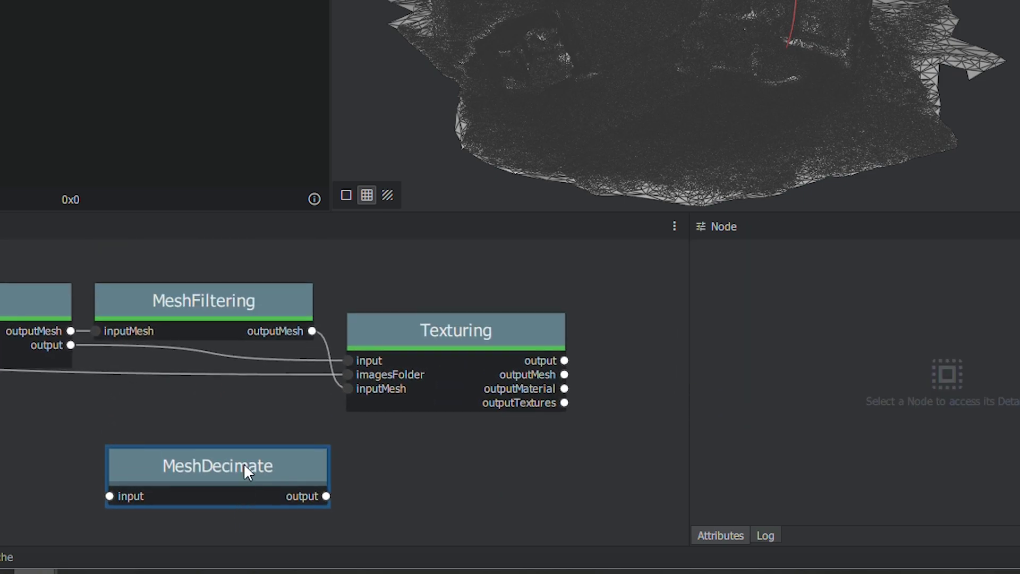
pyautogui.scroll(-2, 297, 436)
pyautogui.click(286, 433)
pyautogui.moveTo(259, 382); pyautogui.dragTo(247, 342, button='middle')
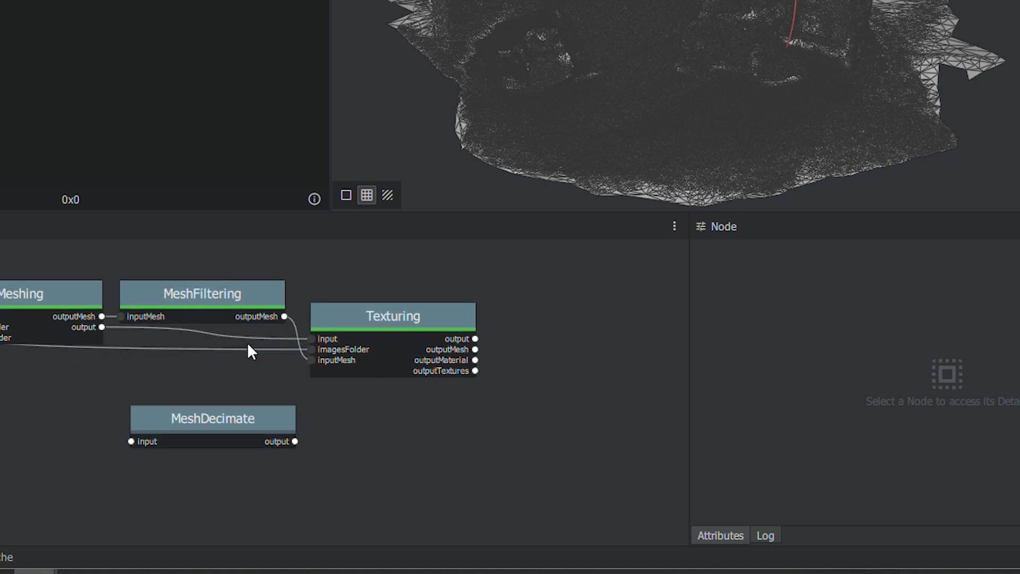
pyautogui.moveTo(284, 316); pyautogui.dragTo(138, 445)
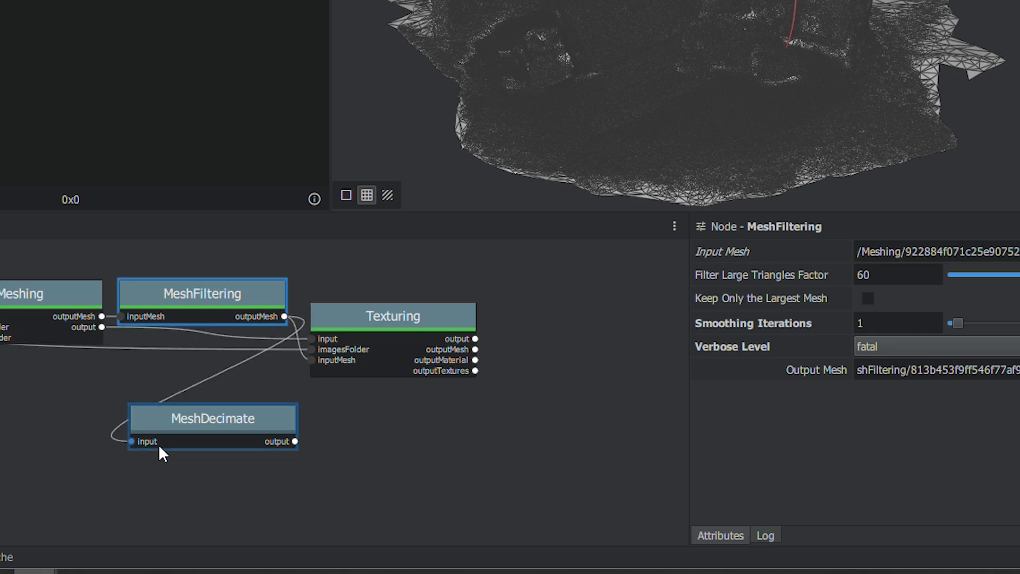
# Shift the Texturing node slightly right and bring up its node options
pyautogui.moveTo(415, 323); pyautogui.dragTo(450, 319)
pyautogui.click(239, 419)
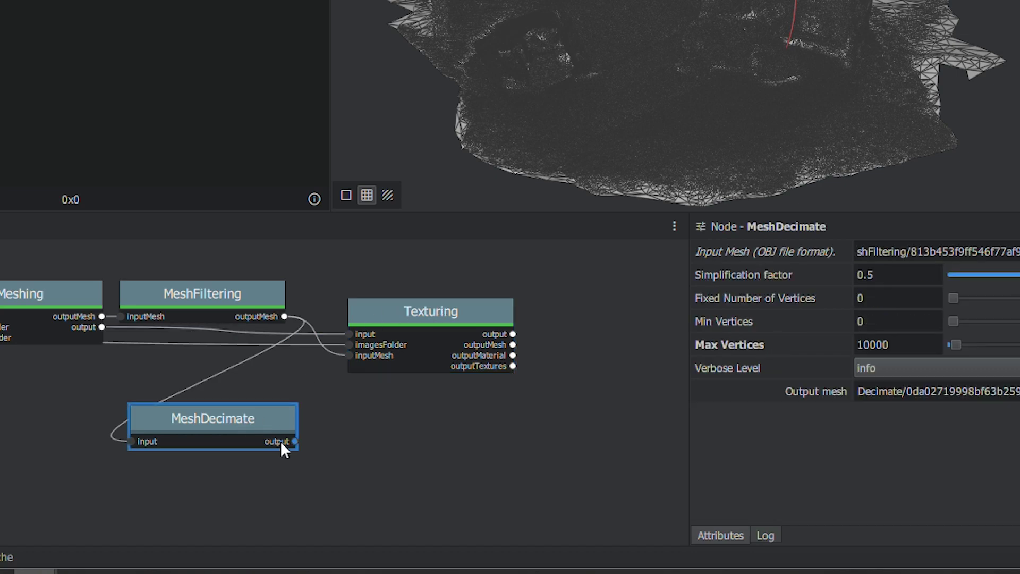
pyautogui.click(427, 304)
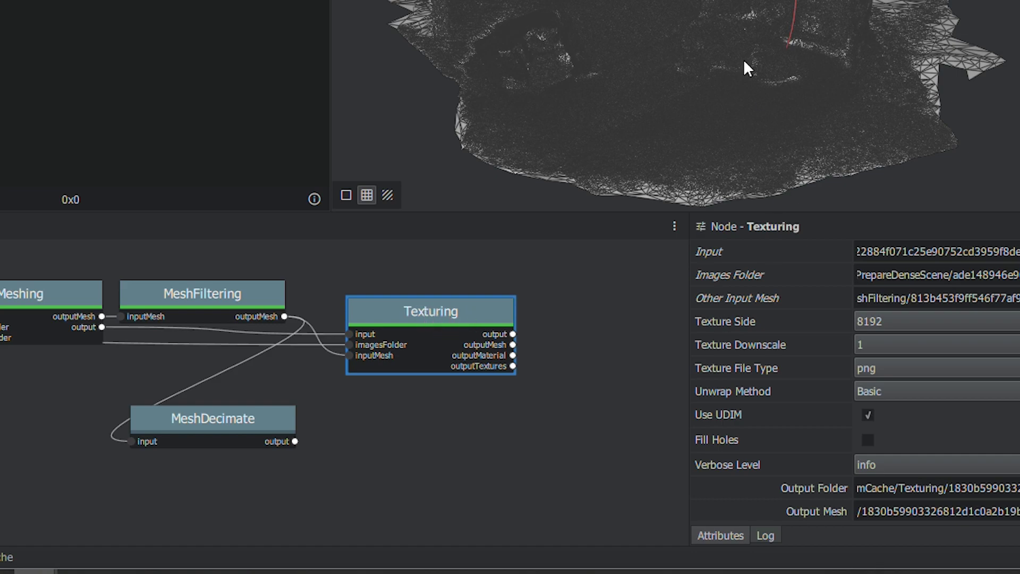
pyautogui.rightClick(441, 308)
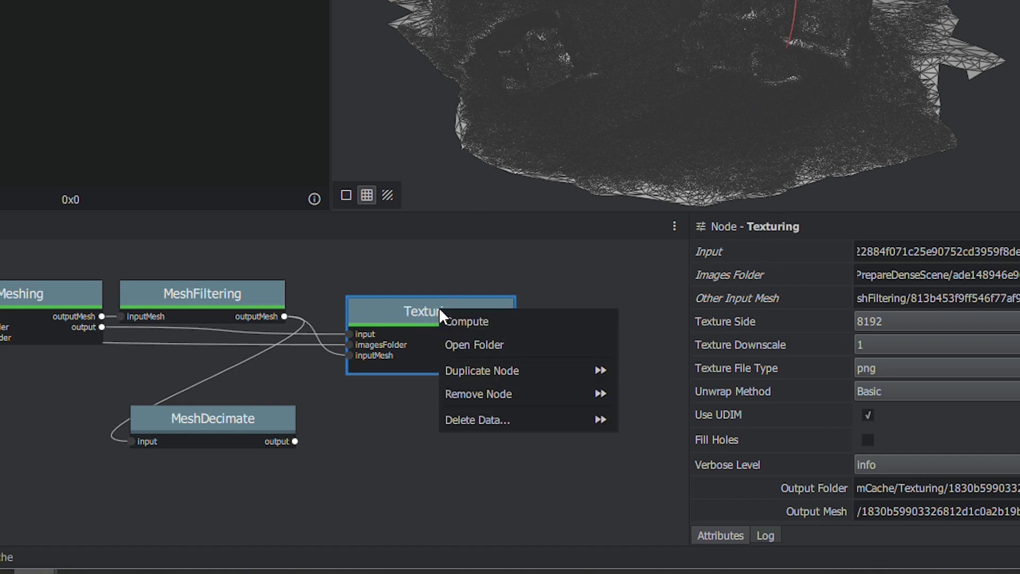
# Duplicate Texturing as Texturing2 and remove its link from MeshFiltering
pyautogui.click(482, 368)
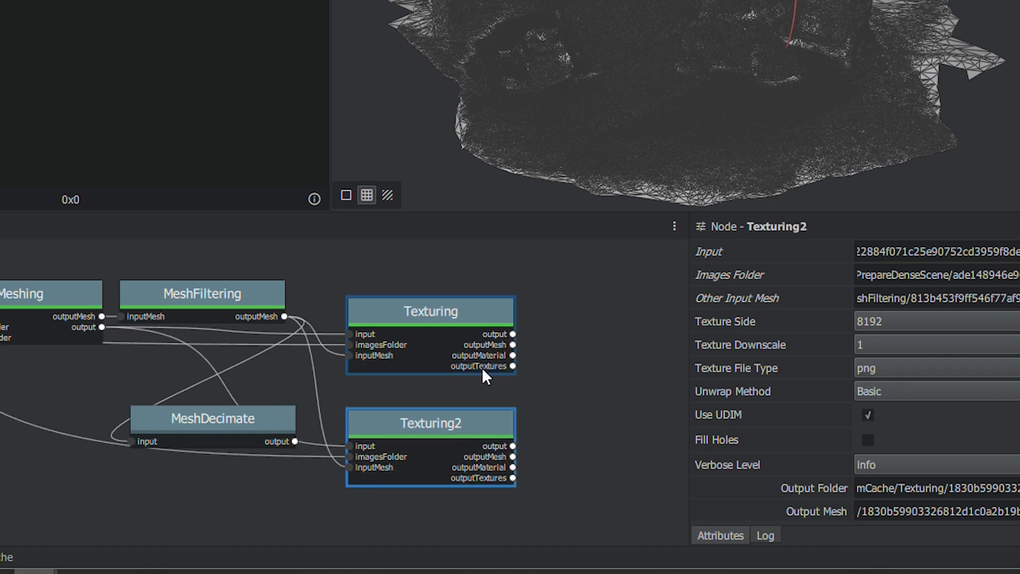
pyautogui.moveTo(361, 469); pyautogui.dragTo(368, 396, button='middle')
pyautogui.moveTo(312, 359); pyautogui.dragTo(353, 414, button='middle')
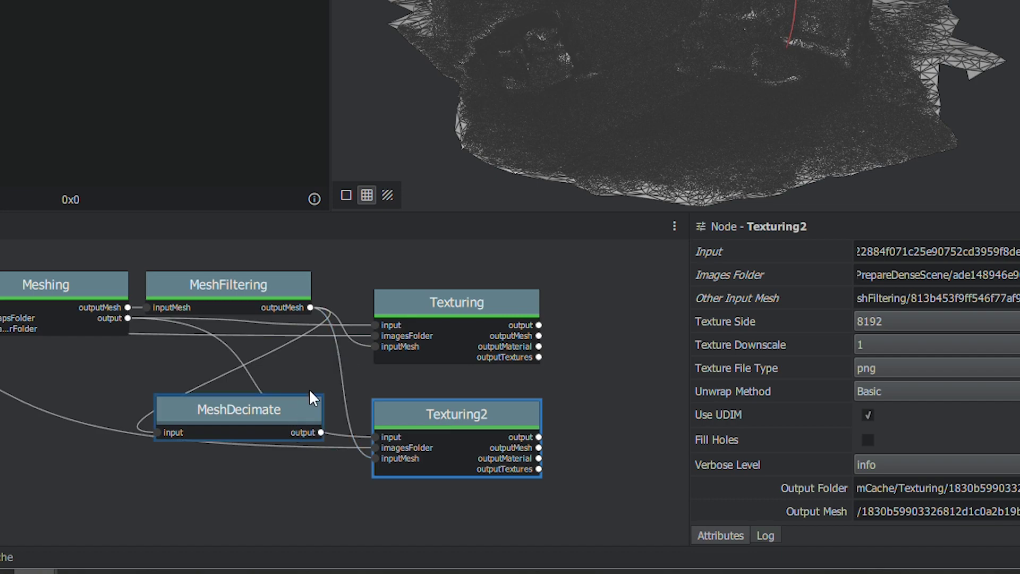
pyautogui.rightClick(346, 390)
pyautogui.click(370, 393)
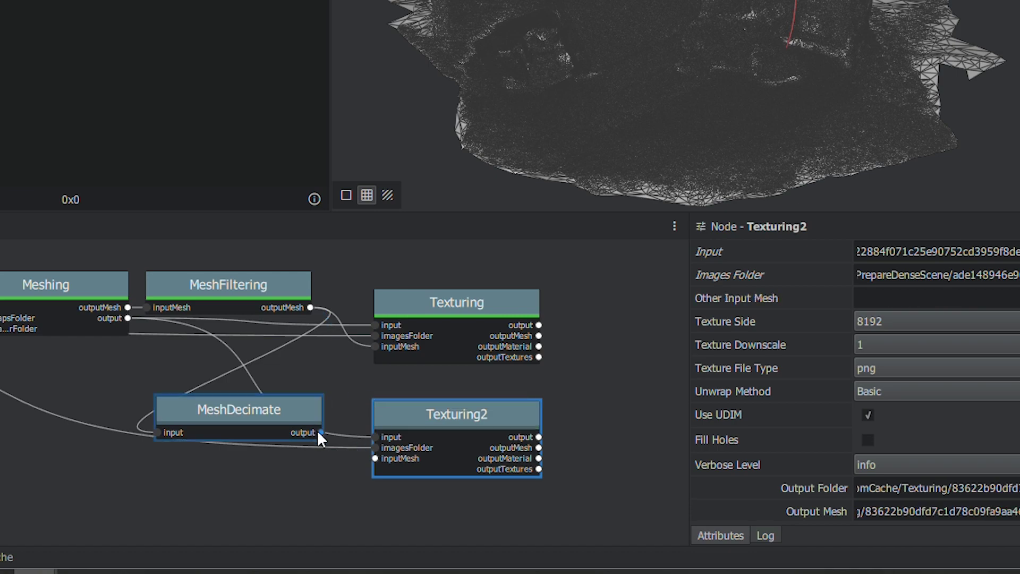
# Feed MeshDecimate's output into Texturing2's inputMesh and switch the viewer to textured display
pyautogui.moveTo(282, 406); pyautogui.dragTo(286, 468)
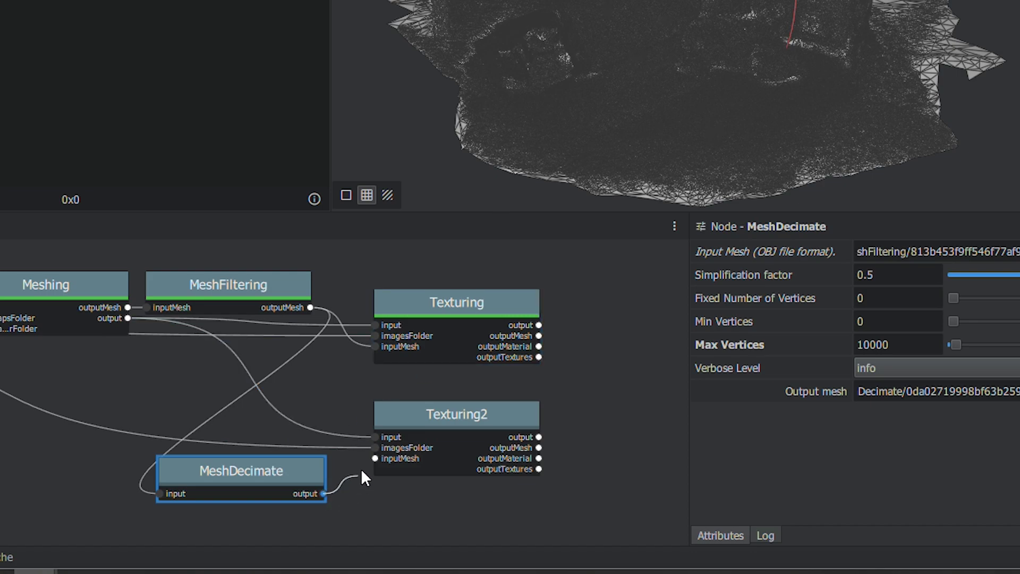
pyautogui.moveTo(370, 462); pyautogui.dragTo(375, 458)
pyautogui.scroll(-1, 361, 361)
pyautogui.scroll(2, 330, 345)
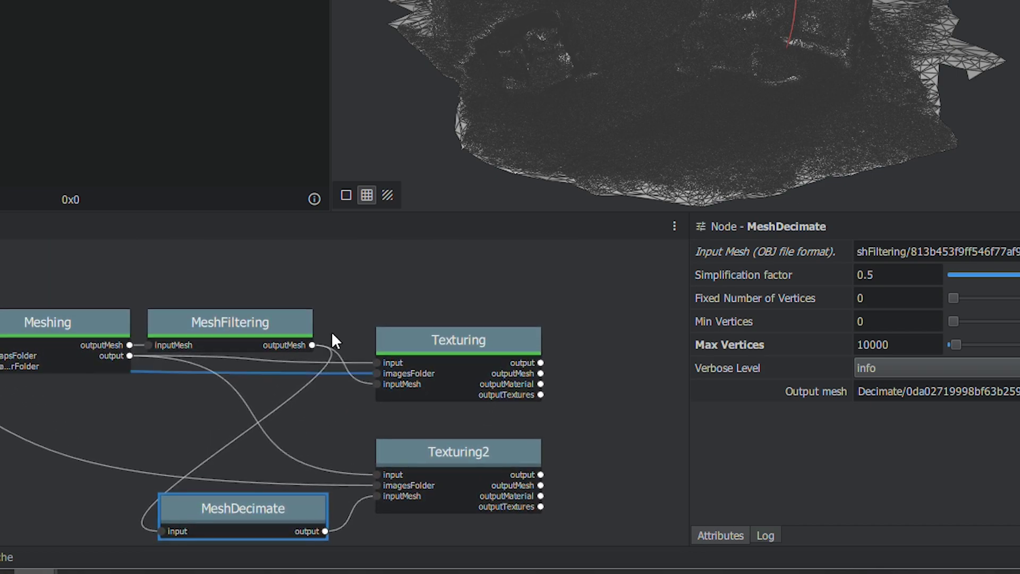
pyautogui.moveTo(331, 211); pyautogui.dragTo(340, 143)
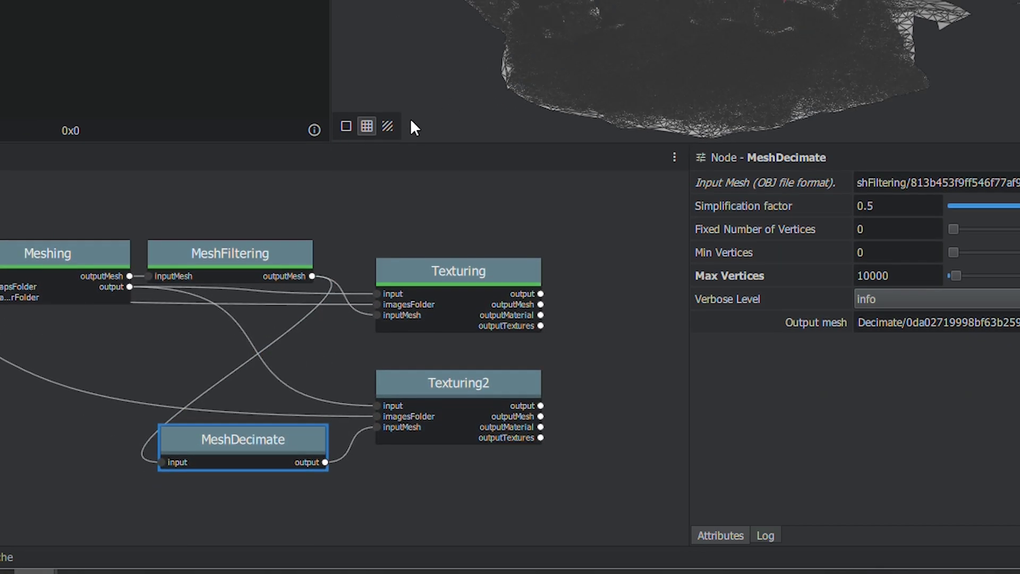
pyautogui.click(387, 125)
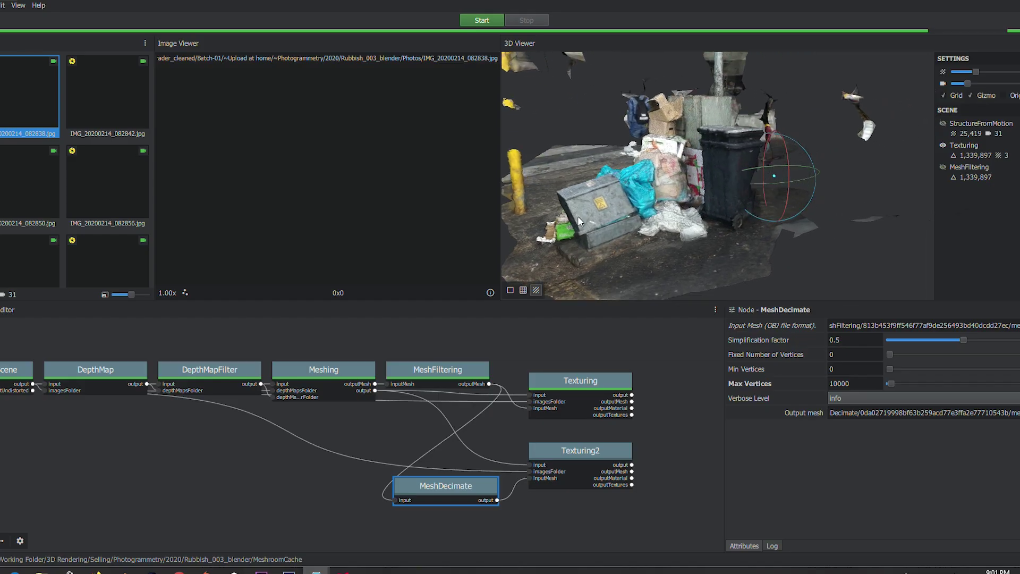
pyautogui.moveTo(456, 7); pyautogui.dragTo(556, 30)
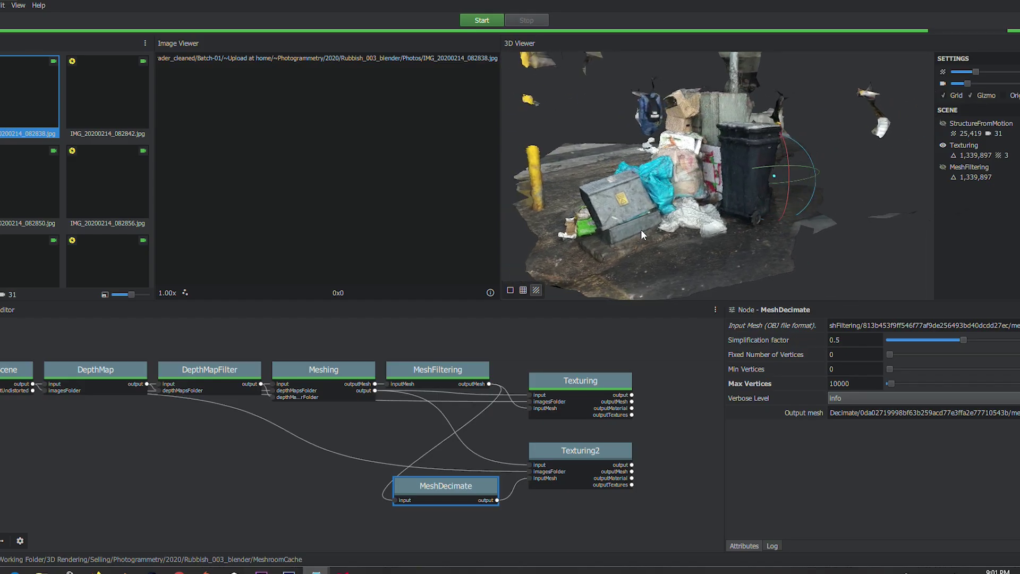
pyautogui.moveTo(640, 230); pyautogui.dragTo(672, 225)
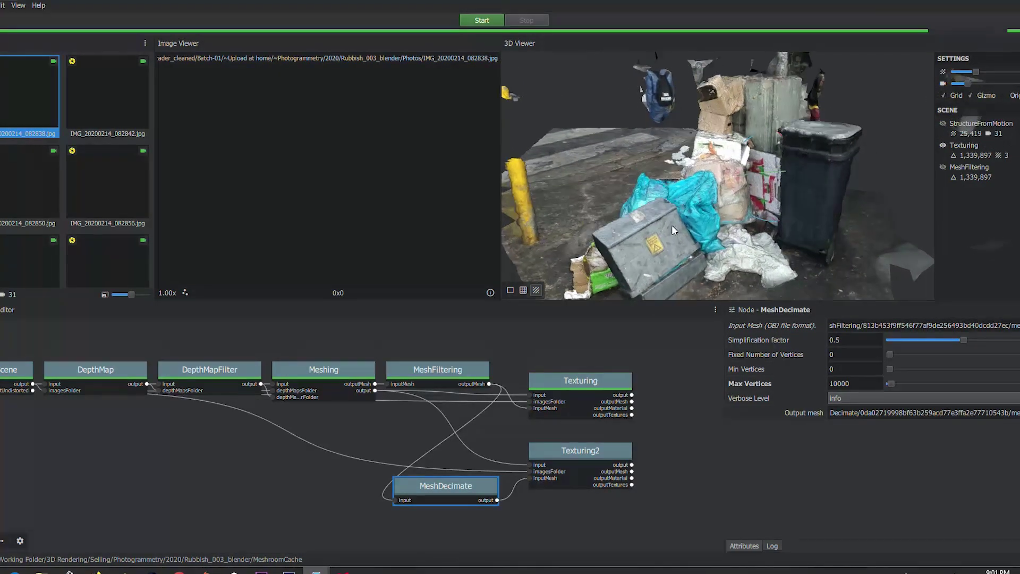
pyautogui.scroll(-3, 671, 225)
pyautogui.moveTo(722, 198); pyautogui.dragTo(718, 199)
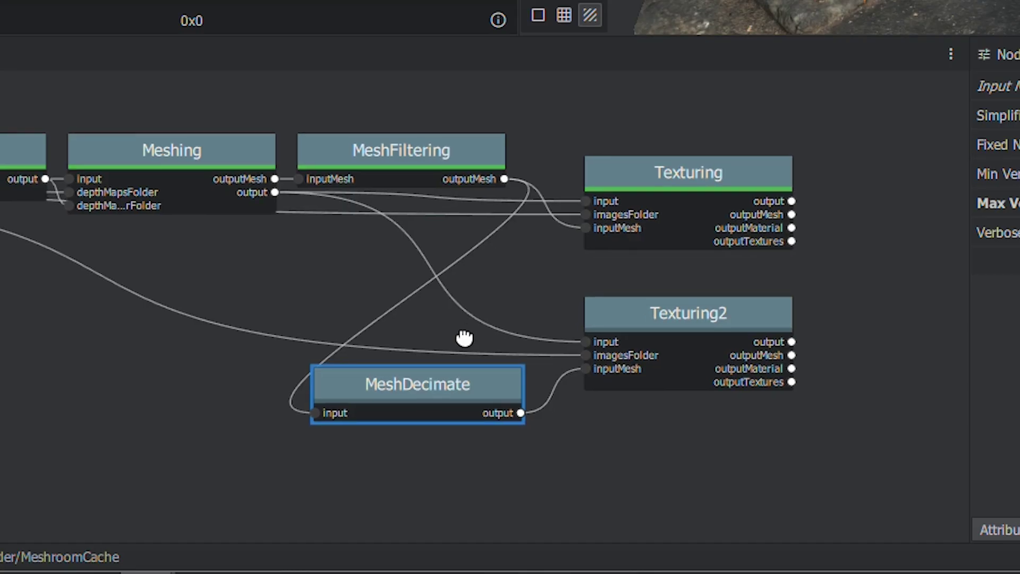
# Compute the MeshDecimate node on its own
pyautogui.rightClick(444, 484)
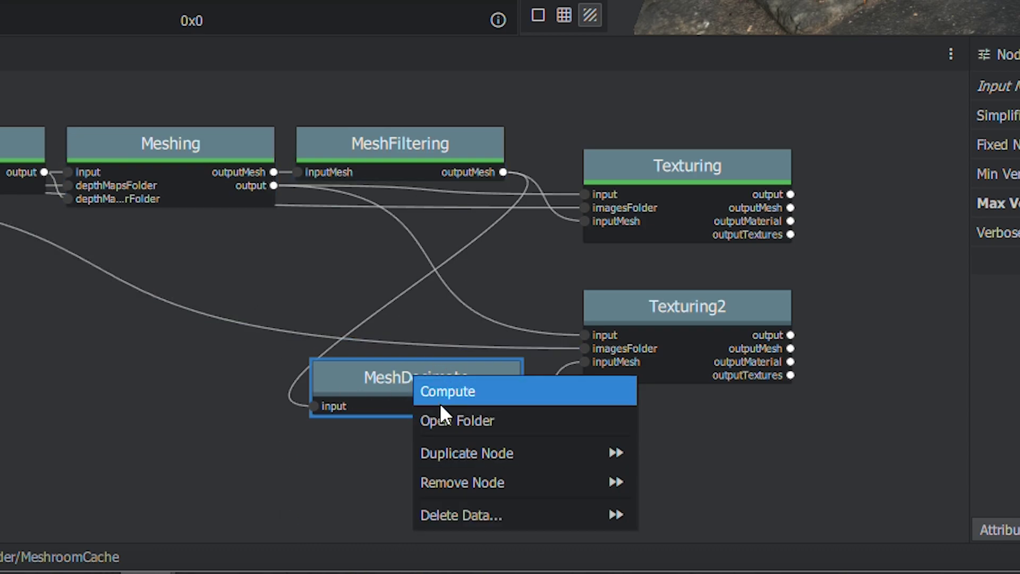
pyautogui.click(458, 392)
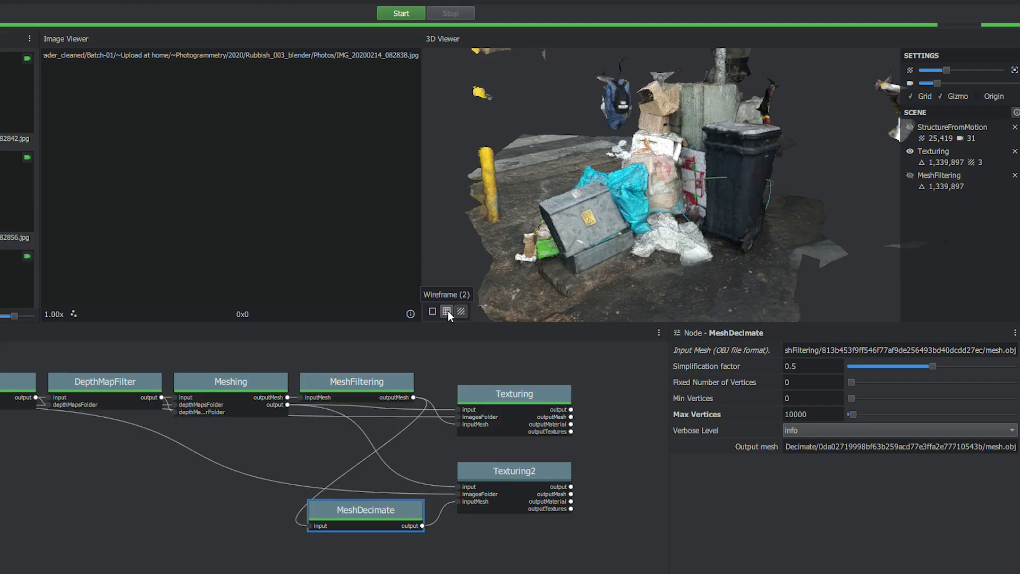
# Load MeshDecimate's 19,604-triangle result into the 3D Viewer, inspect it, then open Texturing2
pyautogui.scroll(5, 664, 208)
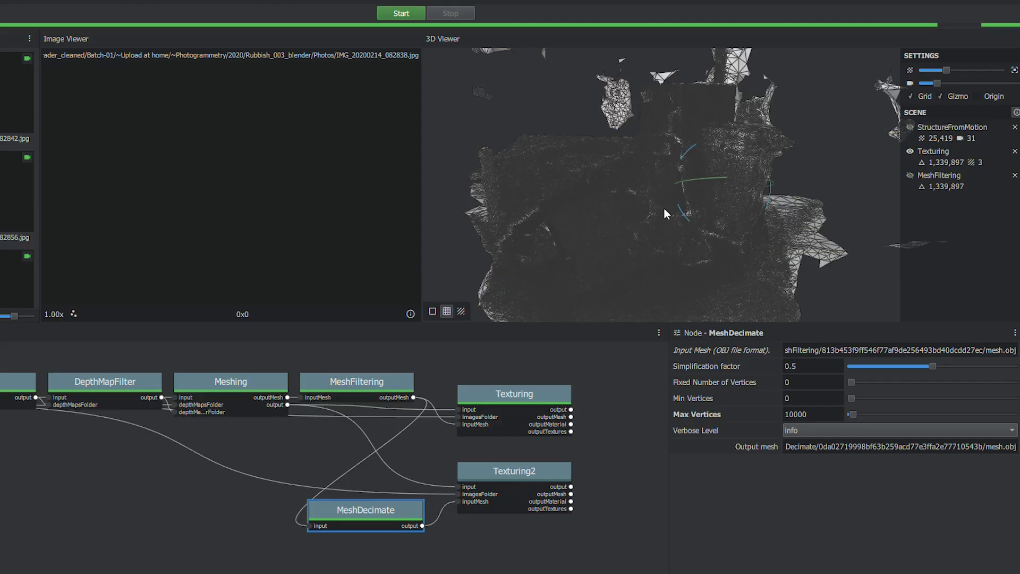
pyautogui.moveTo(664, 208)
pyautogui.mouseDown()
pyautogui.moveTo(652, 195)
pyautogui.moveTo(677, 182)
pyautogui.moveTo(687, 212)
pyautogui.moveTo(672, 214)
pyautogui.moveTo(712, 218)
pyautogui.moveTo(670, 208)
pyautogui.mouseUp()
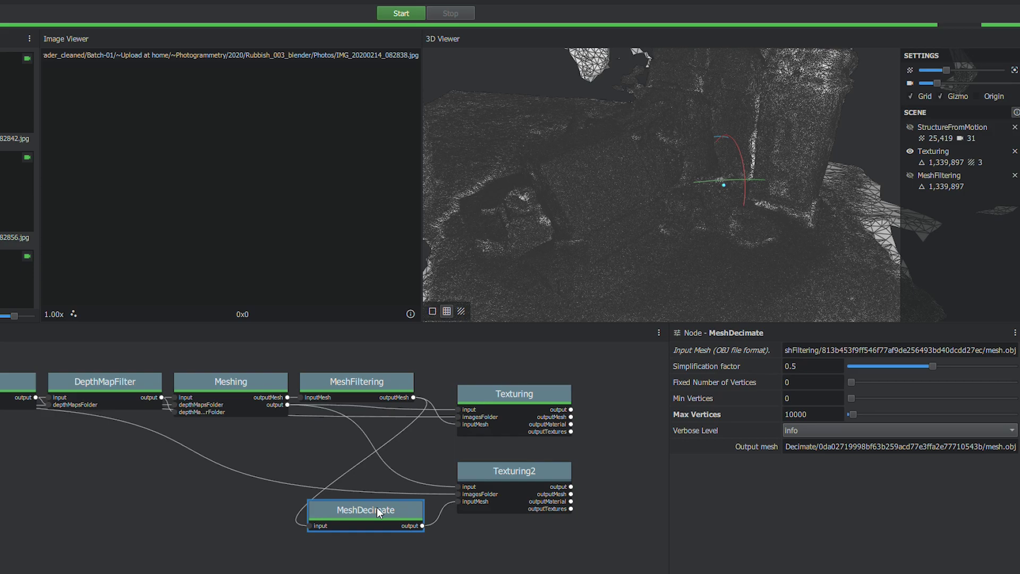
pyautogui.doubleClick(377, 507)
pyautogui.moveTo(603, 311); pyautogui.dragTo(614, 256)
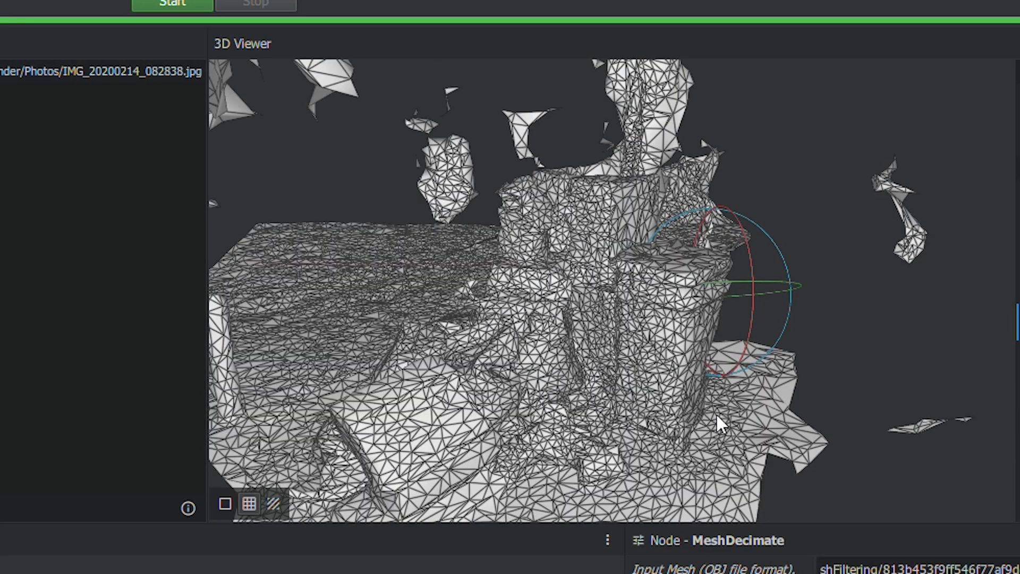
pyautogui.moveTo(717, 415); pyautogui.dragTo(438, 371)
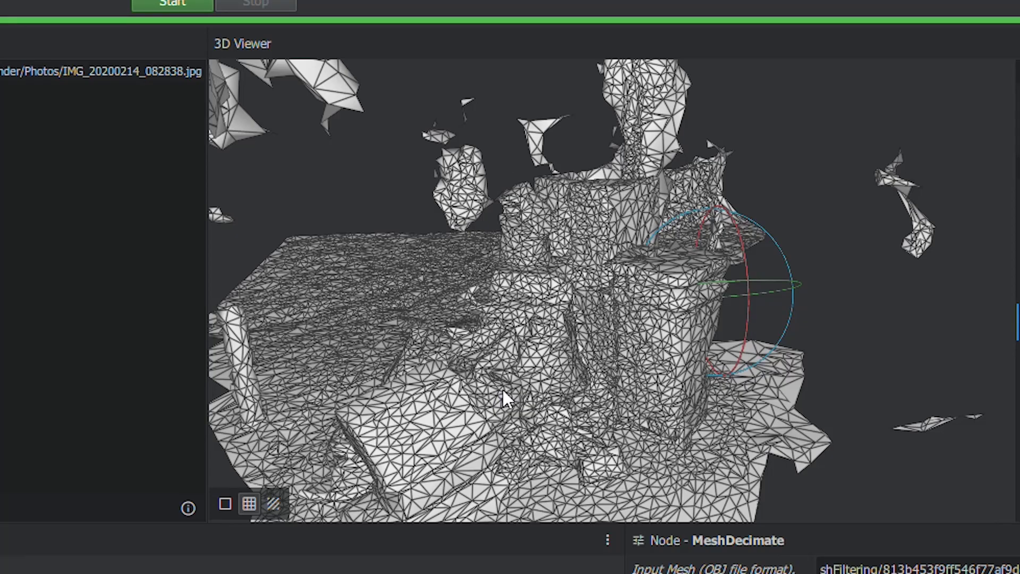
pyautogui.scroll(3, 503, 393)
pyautogui.scroll(-5, 510, 394)
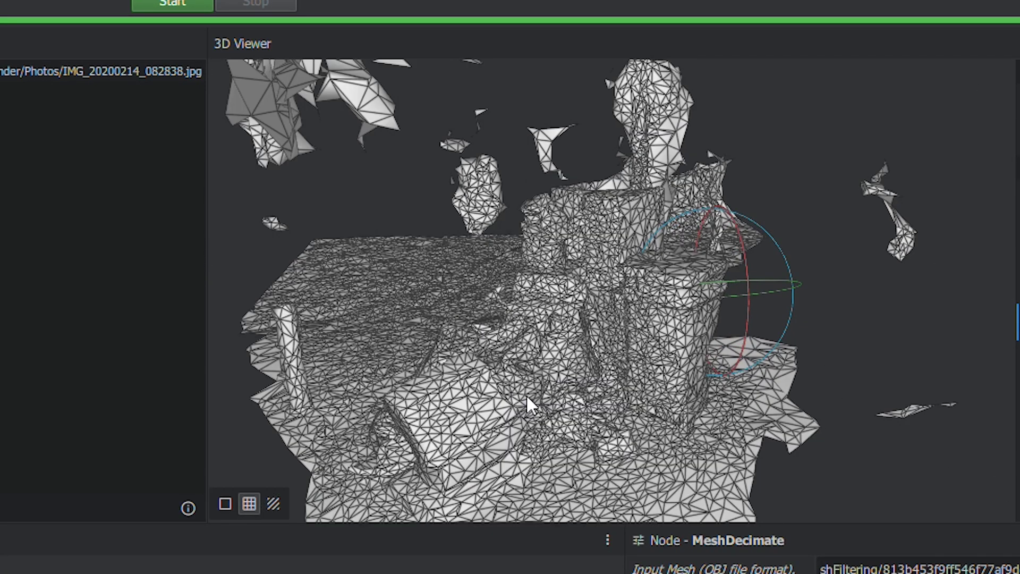
pyautogui.scroll(5, 527, 395)
pyautogui.scroll(-3, 528, 395)
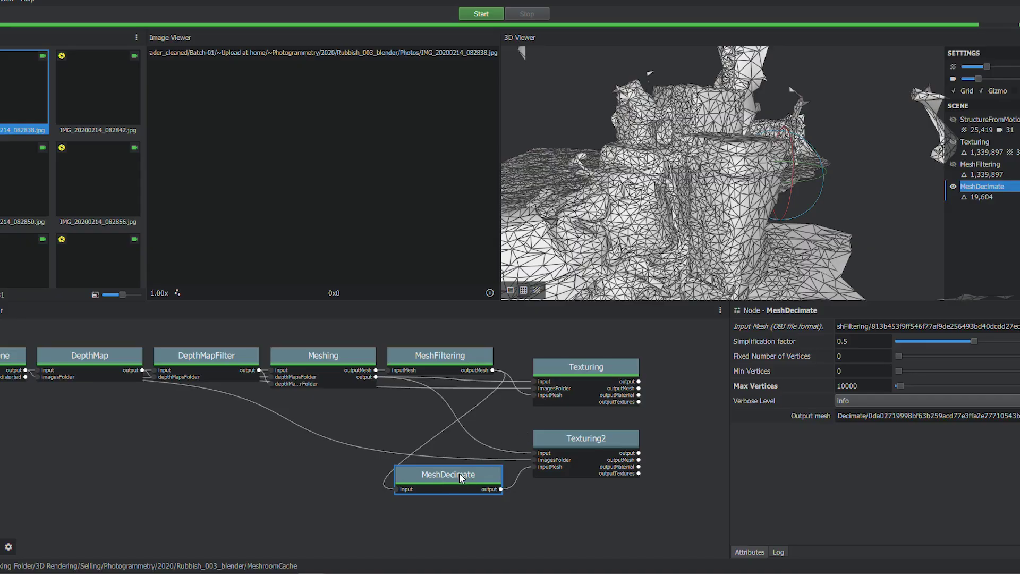
pyautogui.doubleClick(579, 437)
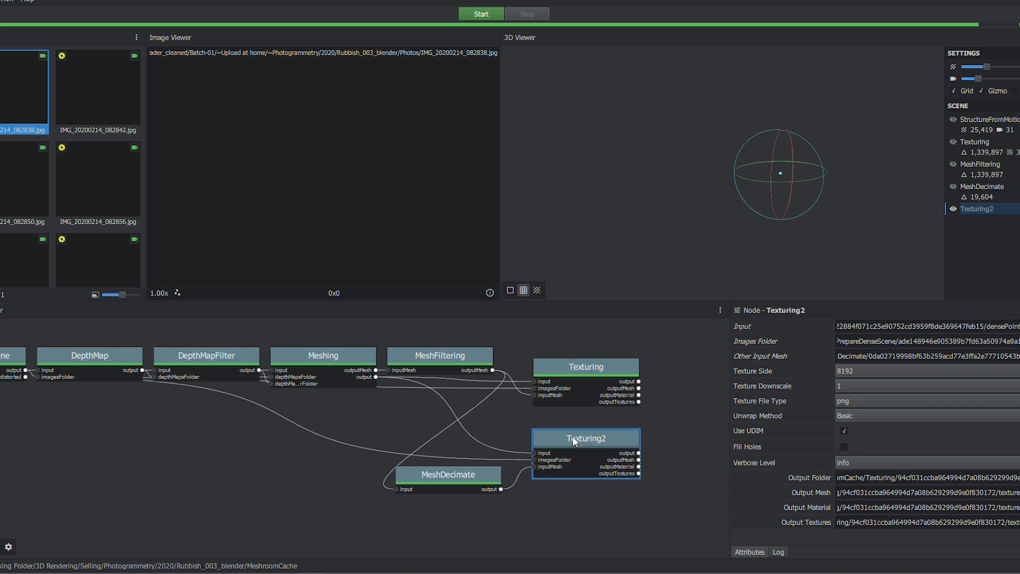
# Compute Texturing2 to retexture the decimated 19,604-triangle mesh
pyautogui.rightClick(572, 438)
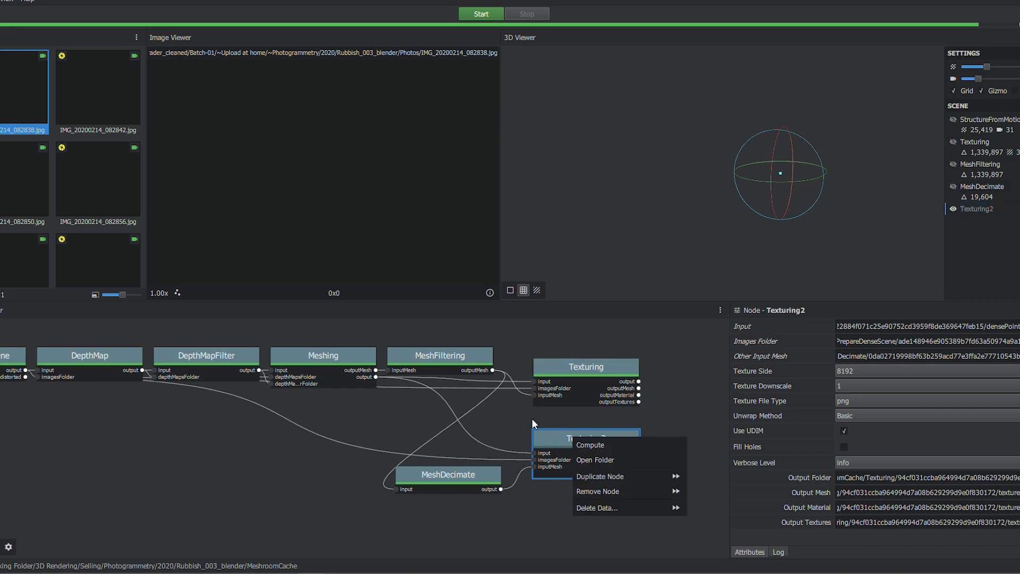
pyautogui.click(598, 444)
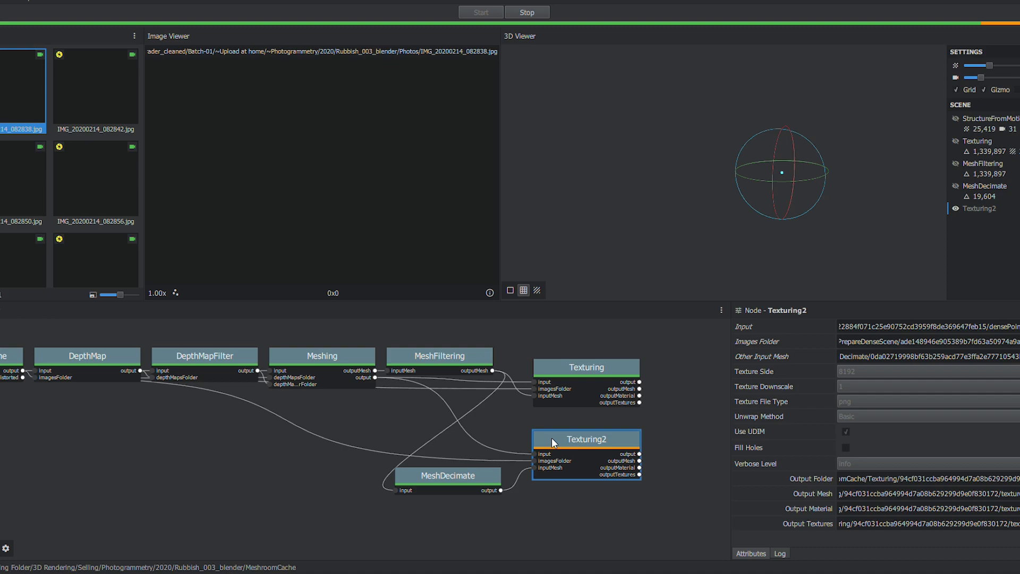
# Show the retextured mesh in colour, frame the whole pile, and review texture size options
pyautogui.click(536, 291)
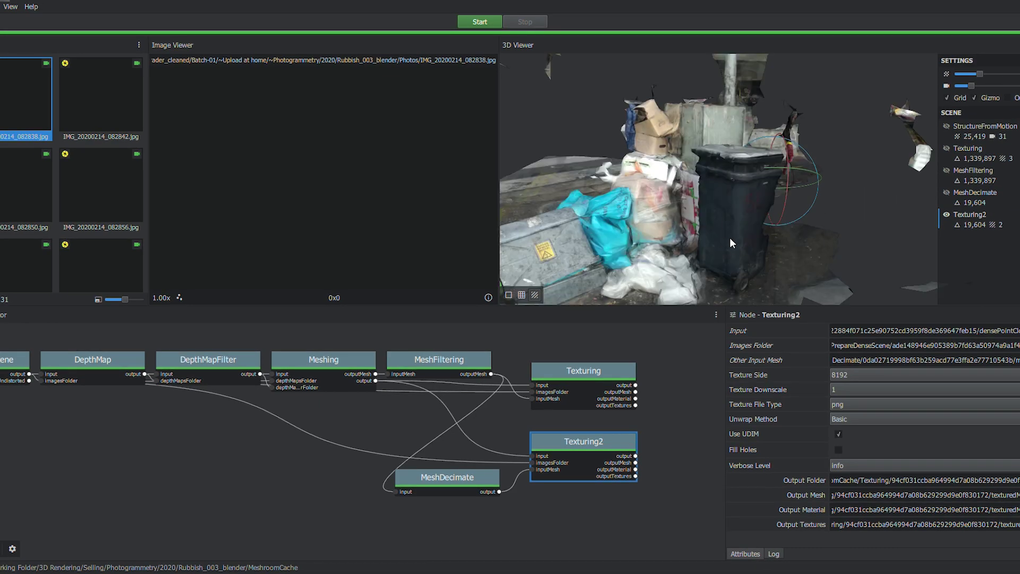
pyautogui.moveTo(731, 240); pyautogui.dragTo(824, 219)
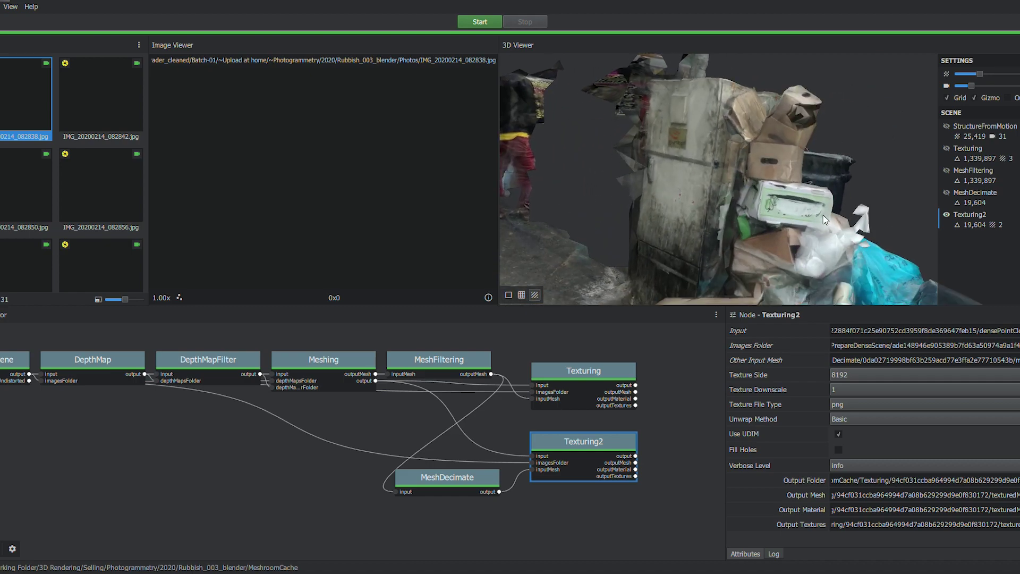
pyautogui.press('f')
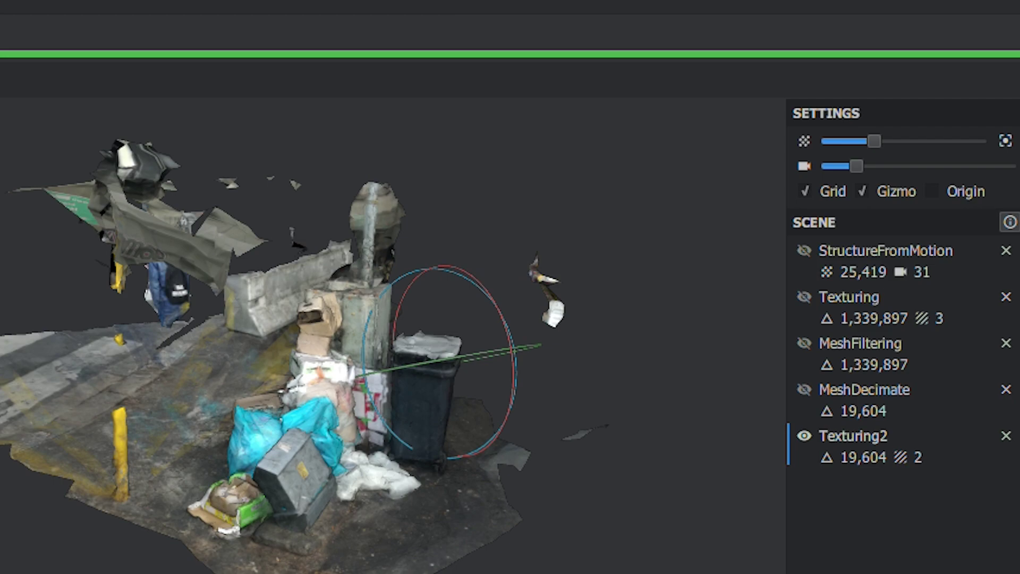
pyautogui.click(852, 374)
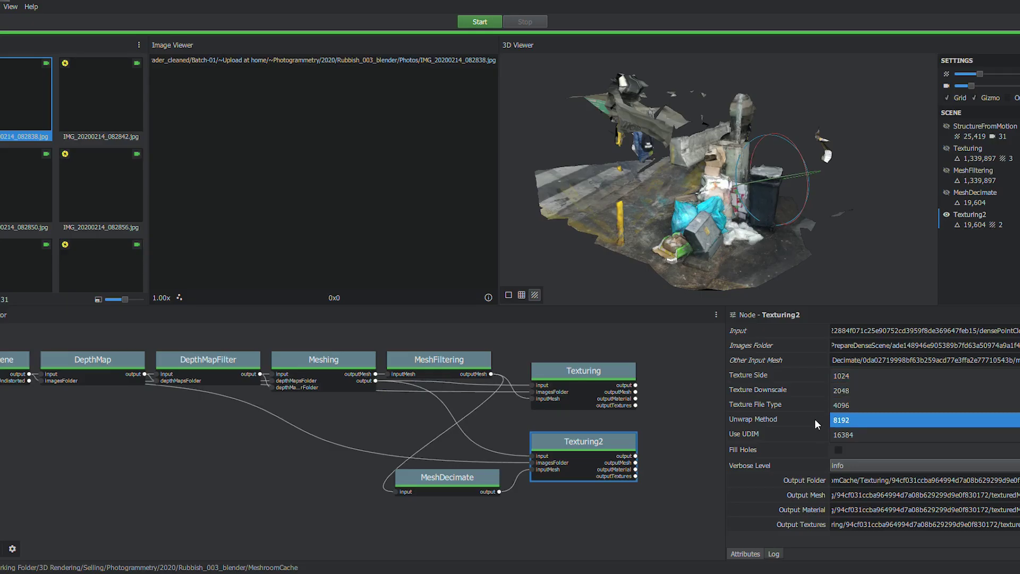
pyautogui.click(678, 414)
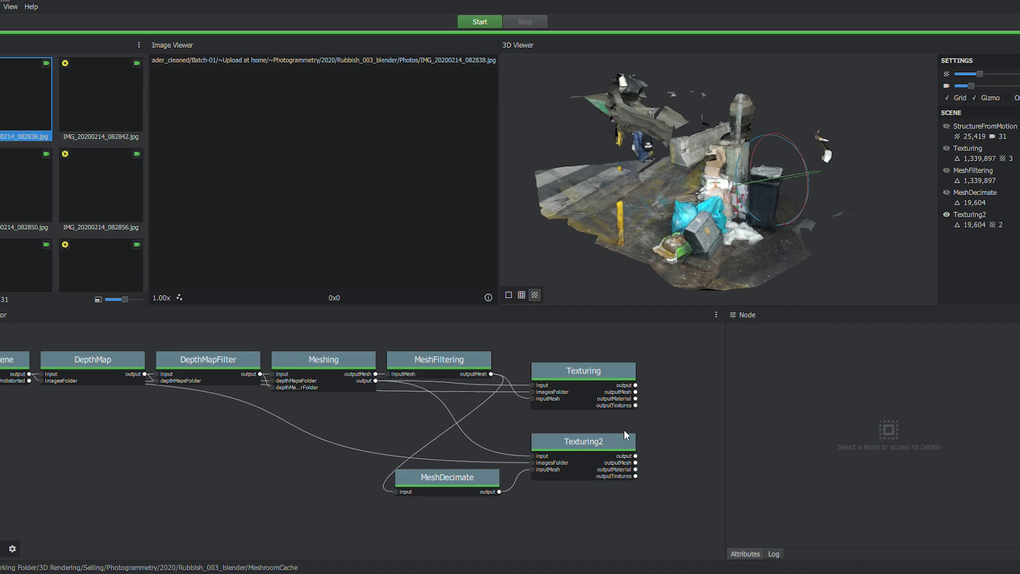
pyautogui.click(606, 438)
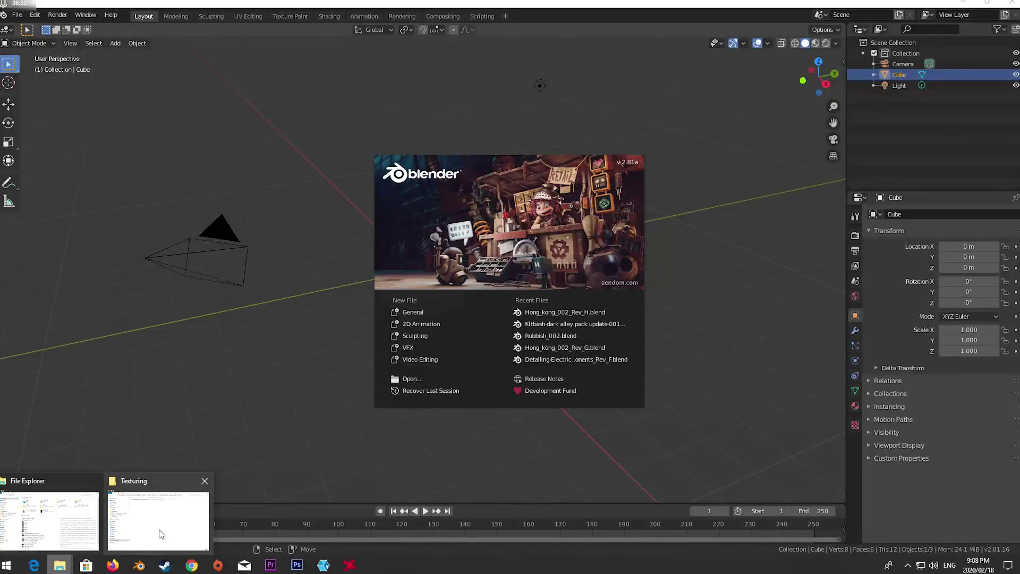
# Delete Blender's default camera, cube and light from the scene
pyautogui.click(162, 497)
pyautogui.click(555, 66)
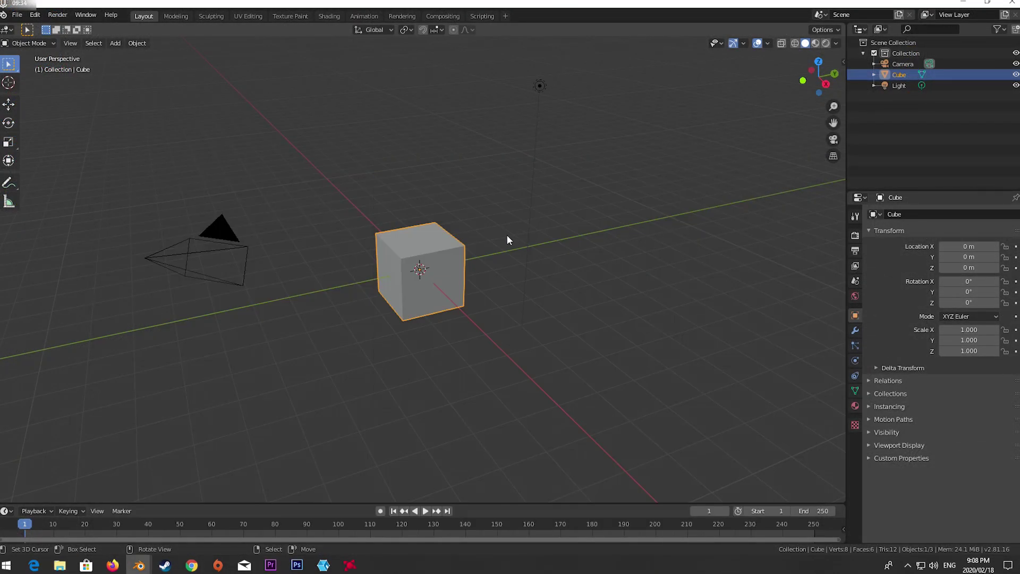
pyautogui.press('a')
pyautogui.press('x')
pyautogui.click(454, 205)
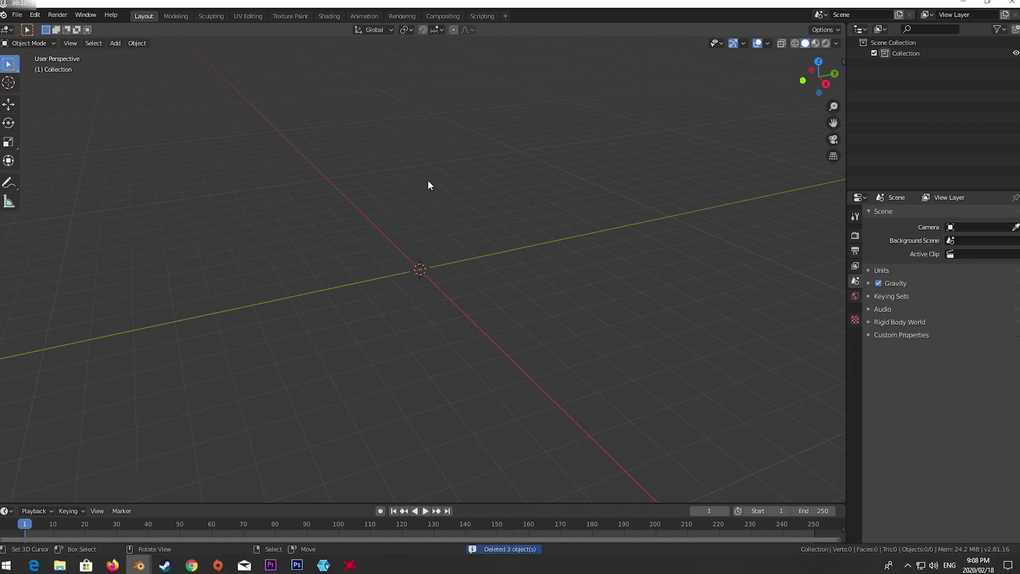
# Start a Wavefront (.obj) import and browse the D: drive to Selling > Photogrammetry > 2020
pyautogui.click(17, 15)
pyautogui.moveTo(45, 159)
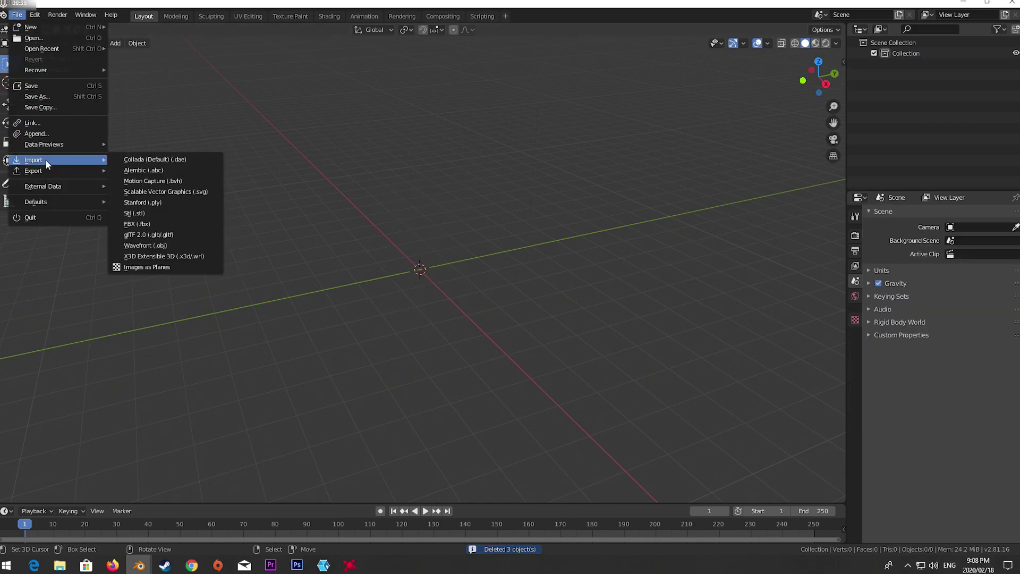
pyautogui.click(165, 244)
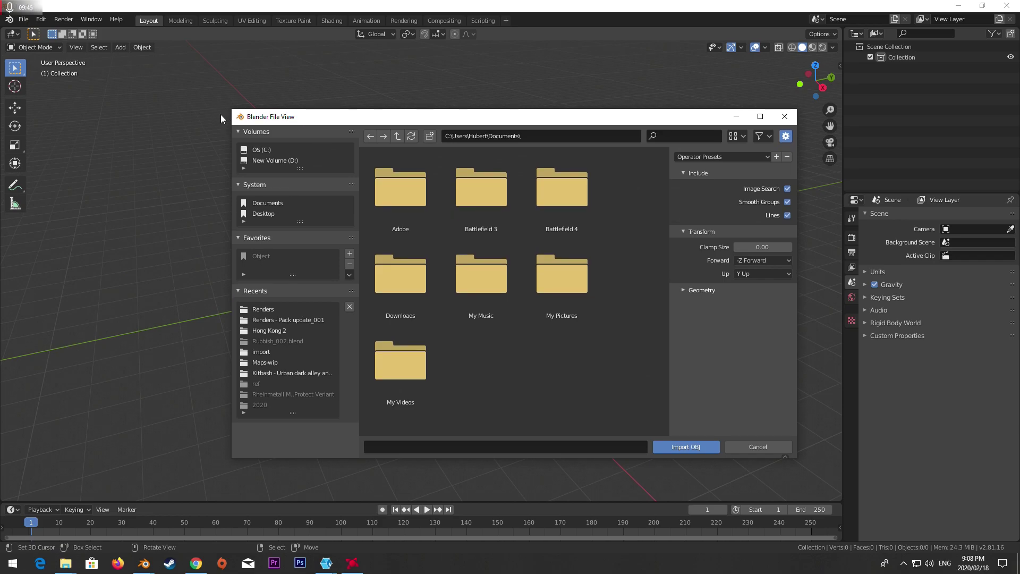
pyautogui.moveTo(321, 116); pyautogui.dragTo(248, 111)
pyautogui.click(199, 155)
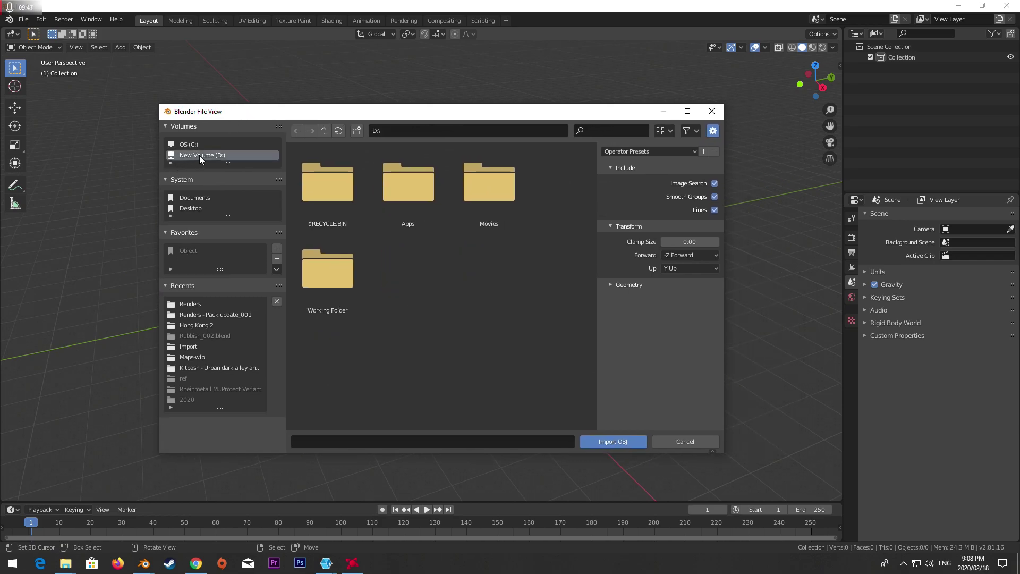
pyautogui.click(193, 324)
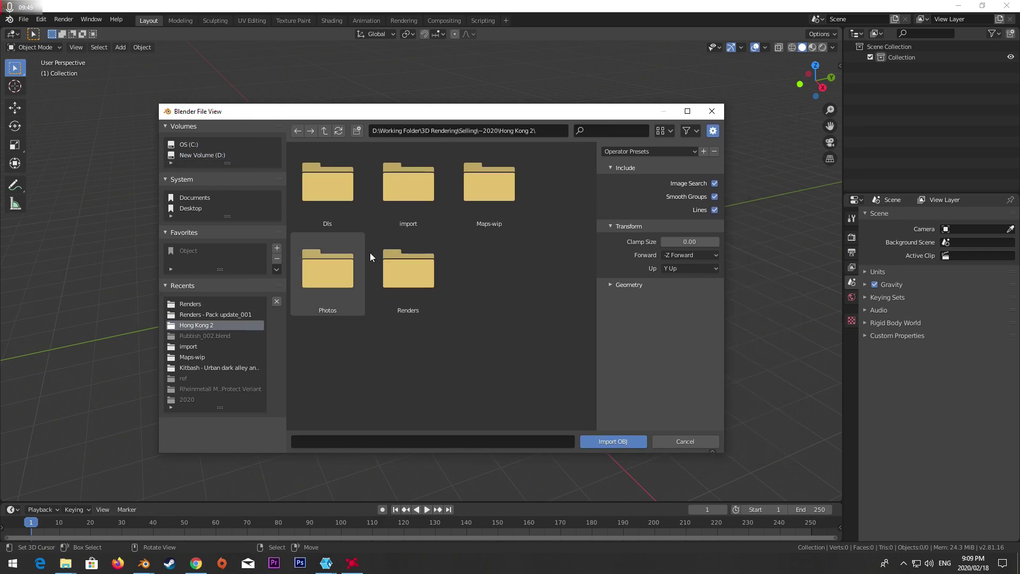
pyautogui.click(325, 130)
pyautogui.click(325, 131)
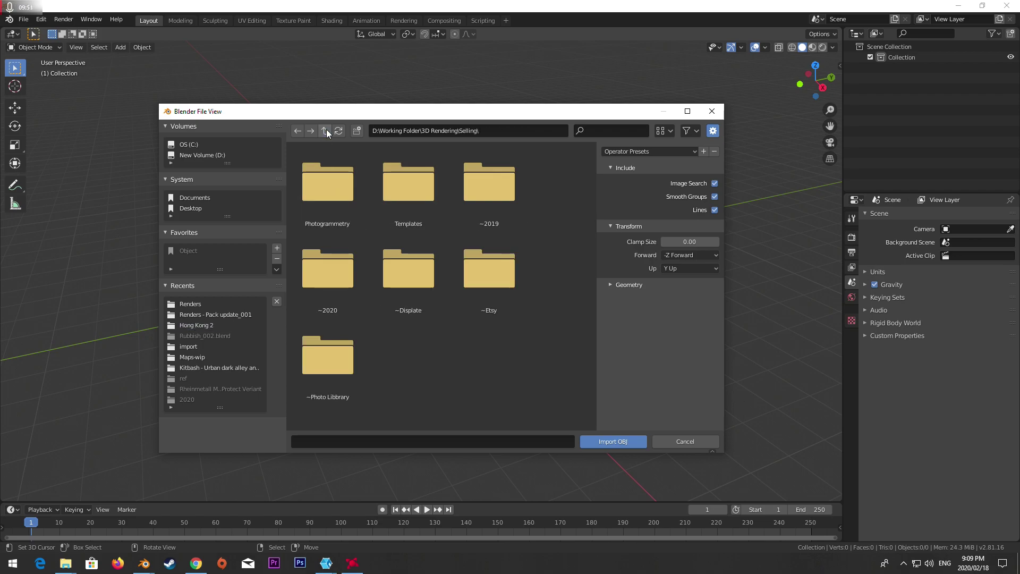
pyautogui.doubleClick(334, 184)
pyautogui.click(334, 184)
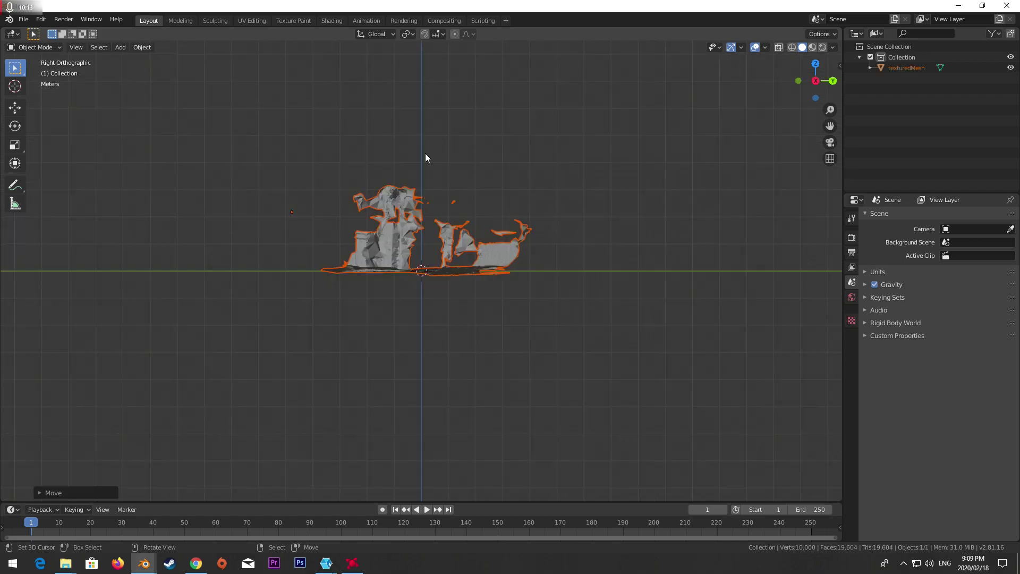
# Shade the imported scan smooth and switch to top view
pyautogui.press('q')
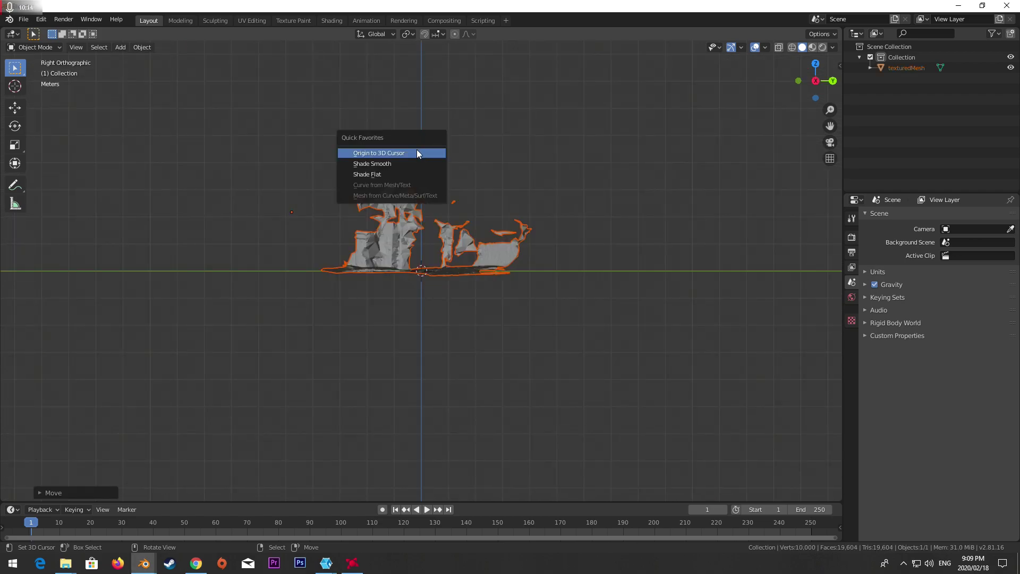
pyautogui.click(396, 163)
pyautogui.moveTo(419, 175); pyautogui.dragTo(438, 237, button='middle')
pyautogui.press('KP_7')
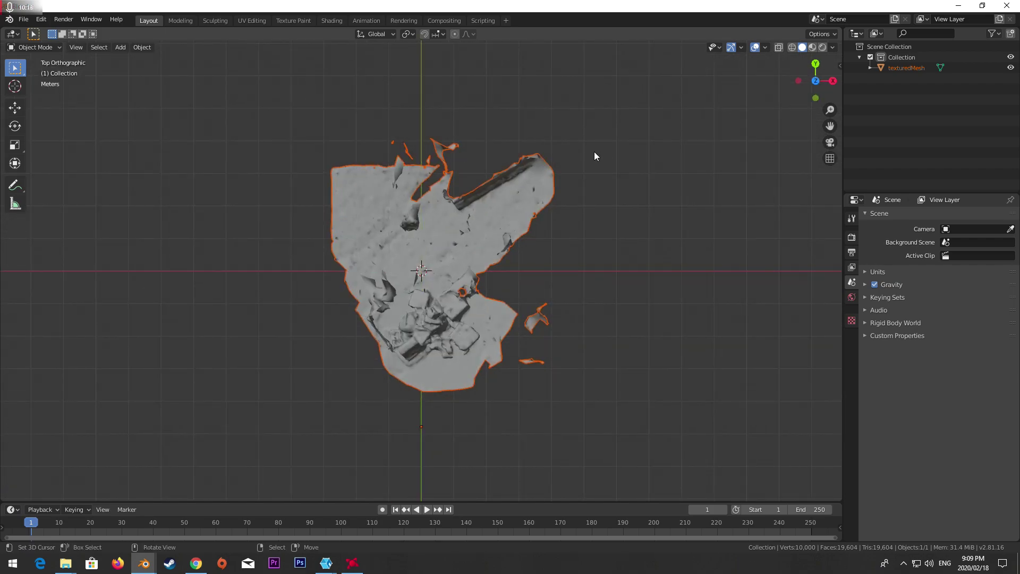
# Rotate the mesh and move it so the rubbish pile sits centred over the origin
pyautogui.press('r')
pyautogui.click(345, 453)
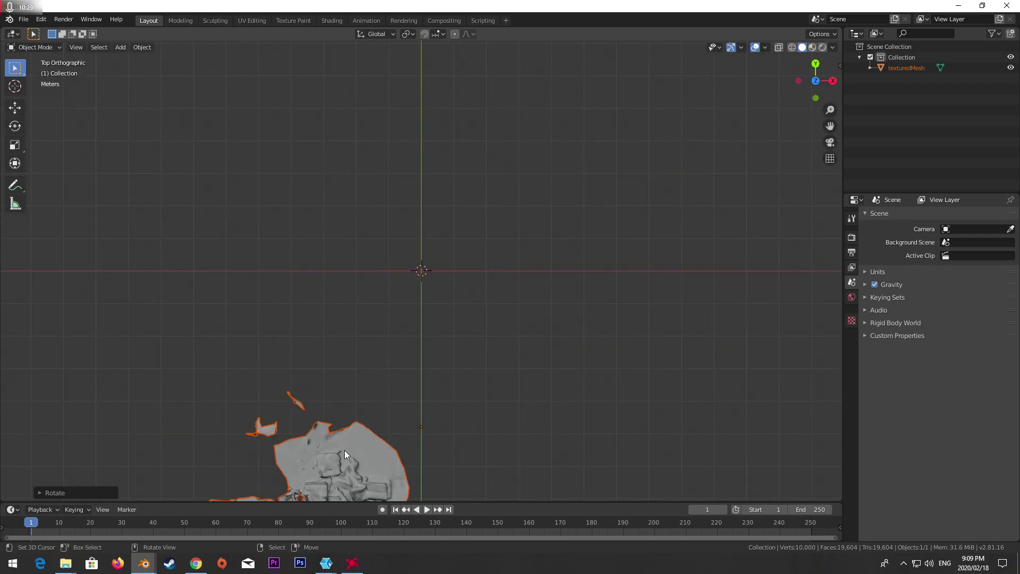
pyautogui.press('g')
pyautogui.click(368, 291)
pyautogui.scroll(2, 368, 291)
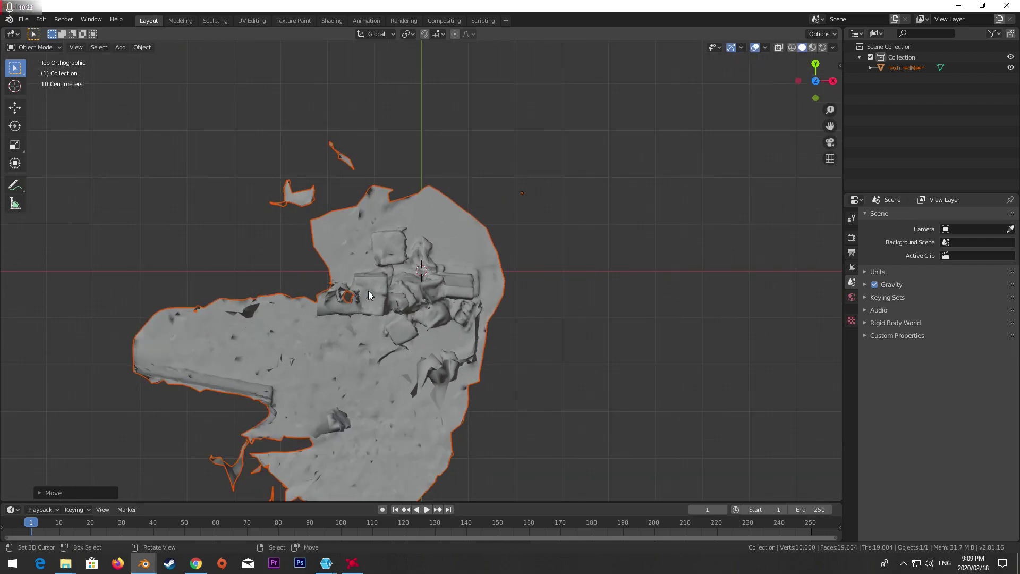
pyautogui.keyDown('shift'); pyautogui.moveTo(368, 291); pyautogui.dragTo(442, 249, button='middle'); pyautogui.keyUp('shift')
pyautogui.scroll(2, 442, 249)
pyautogui.scroll(-1, 442, 249)
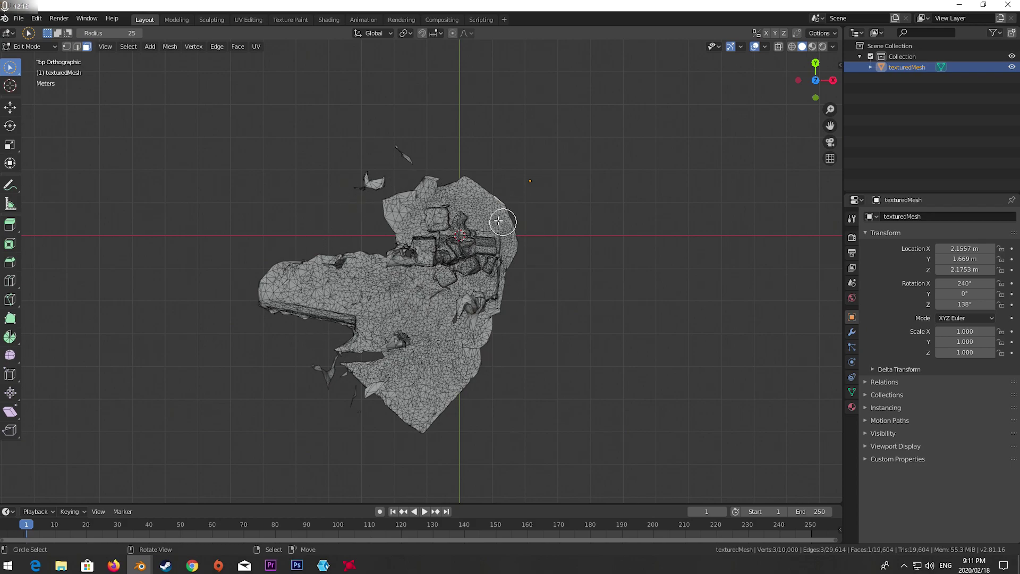
# With X-ray enabled, circle-select the vertices of the central rubbish pile
pyautogui.click(778, 48)
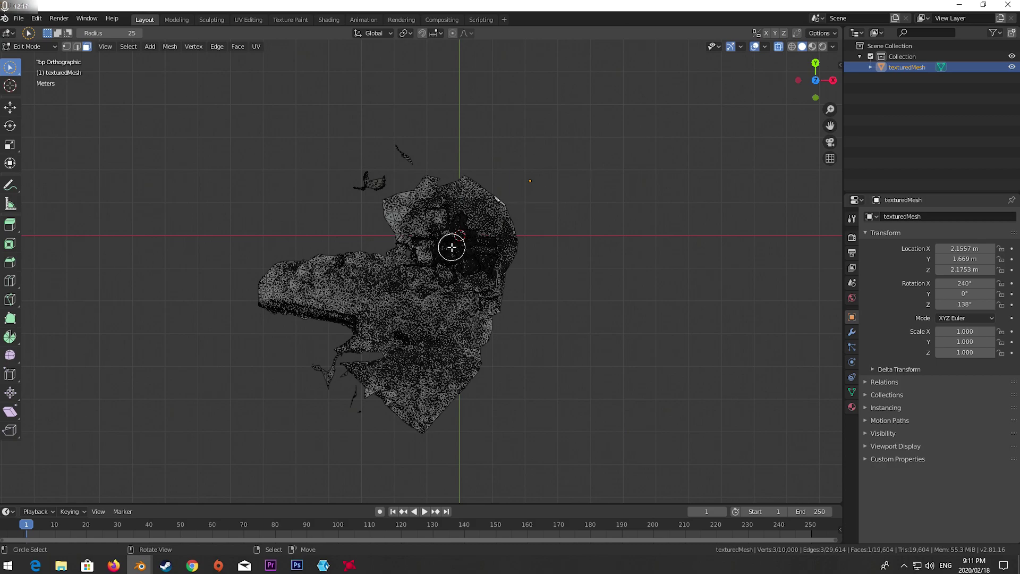
pyautogui.scroll(-1, 452, 247)
pyautogui.scroll(2, 476, 237)
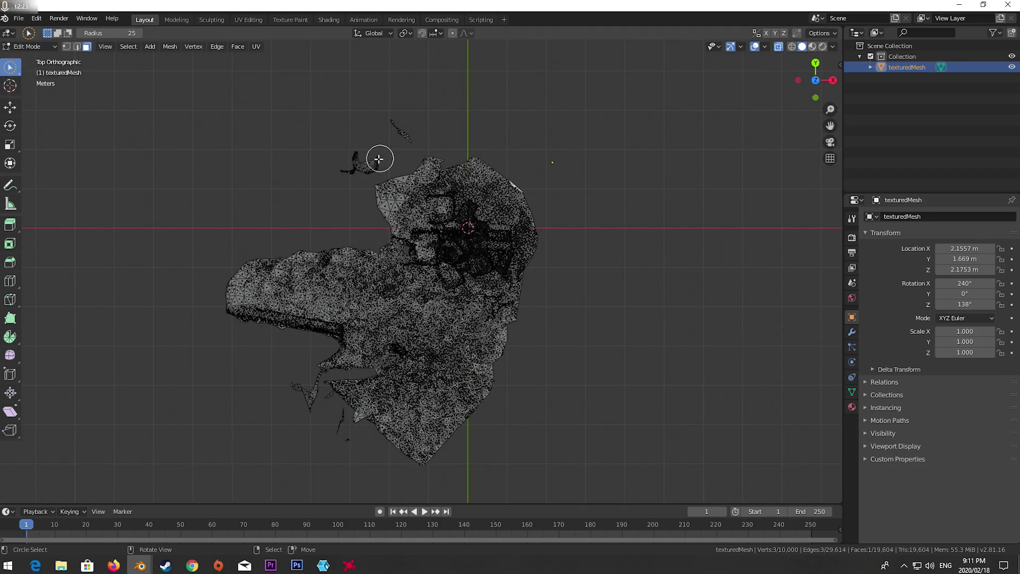
pyautogui.press('c')
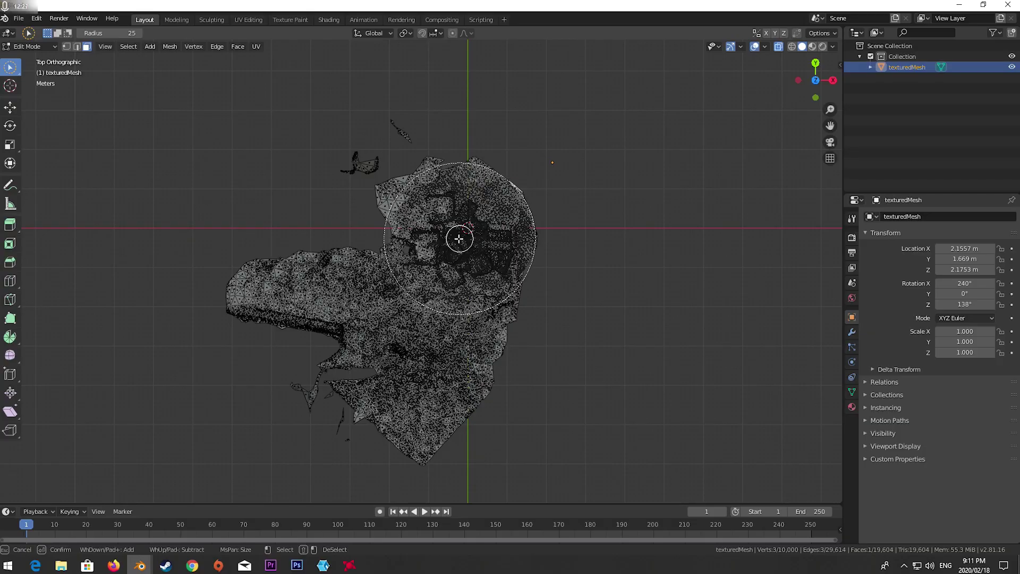
pyautogui.click(458, 243)
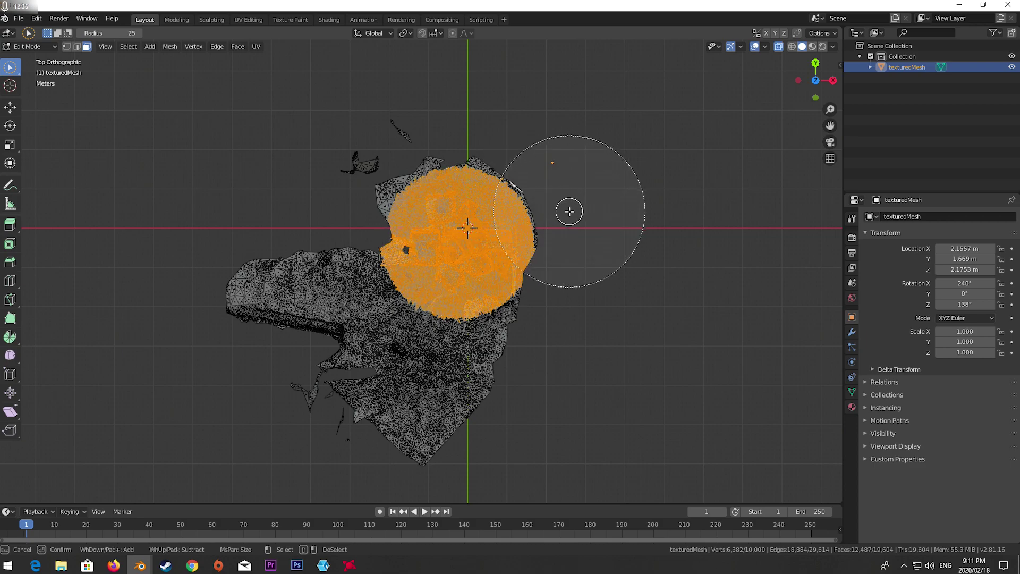
pyautogui.rightClick(561, 183)
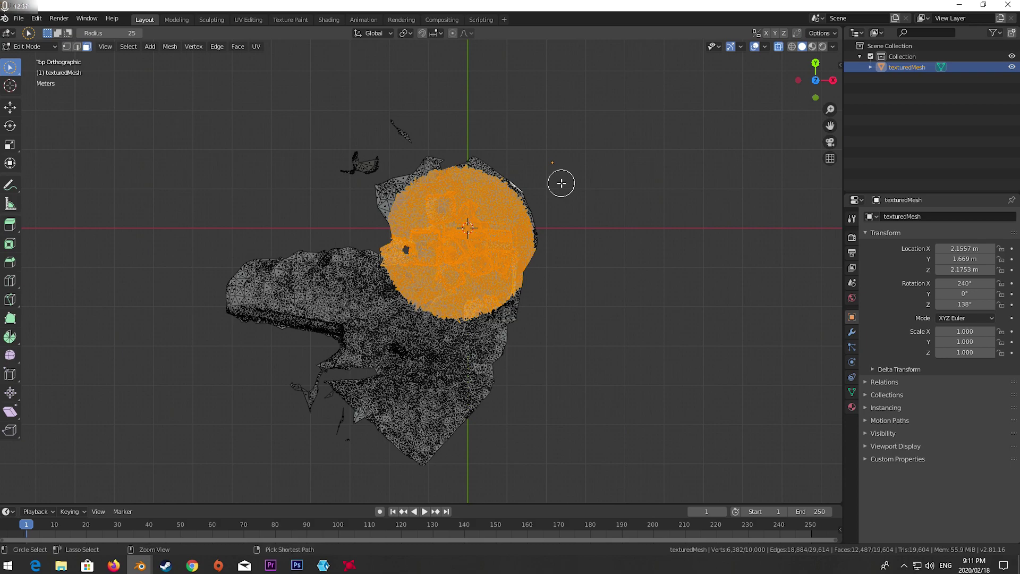
# Invert the selection and delete all faces outside the circle
pyautogui.hotkey('ctrl', 'i')
pyautogui.press('x')
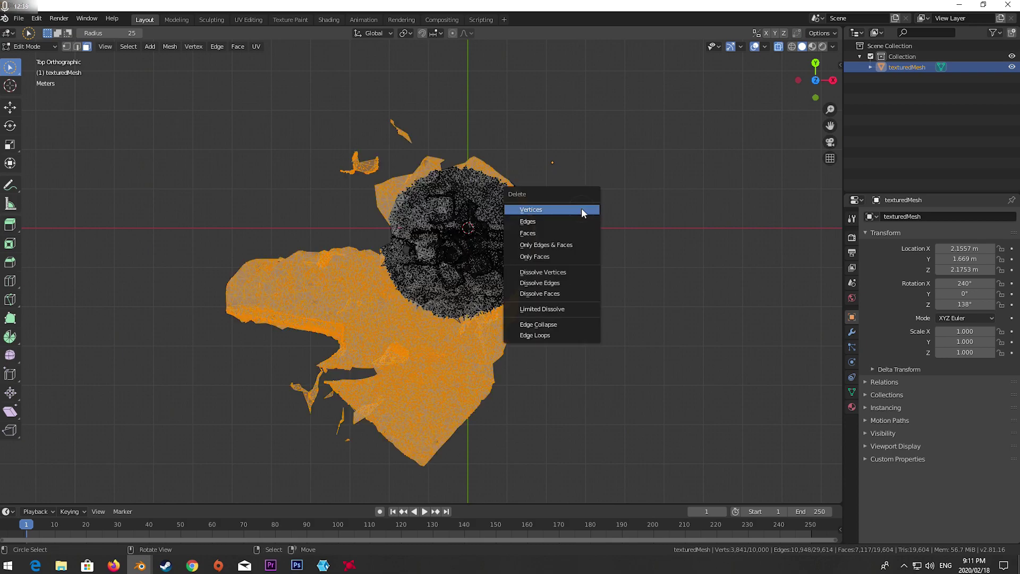
pyautogui.click(555, 233)
pyautogui.moveTo(556, 226); pyautogui.dragTo(505, 157, button='middle')
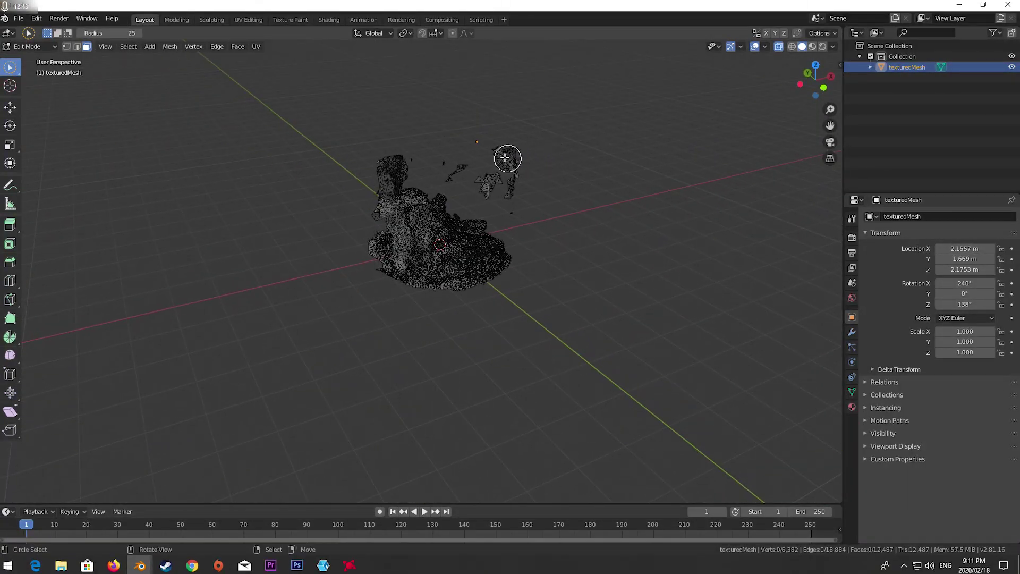
# Delete the floating fragments and small stray bits above the pile
pyautogui.press('b')
pyautogui.moveTo(469, 116); pyautogui.dragTo(575, 215)
pyautogui.moveTo(560, 200); pyautogui.dragTo(451, 154, button='middle')
pyautogui.press('x')
pyautogui.click(537, 193)
pyautogui.moveTo(451, 154)
pyautogui.mouseDown()
pyautogui.moveTo(449, 166)
pyautogui.moveTo(467, 156)
pyautogui.mouseUp()
pyautogui.rightClick(466, 156)
pyautogui.press('x')
pyautogui.click(476, 155)
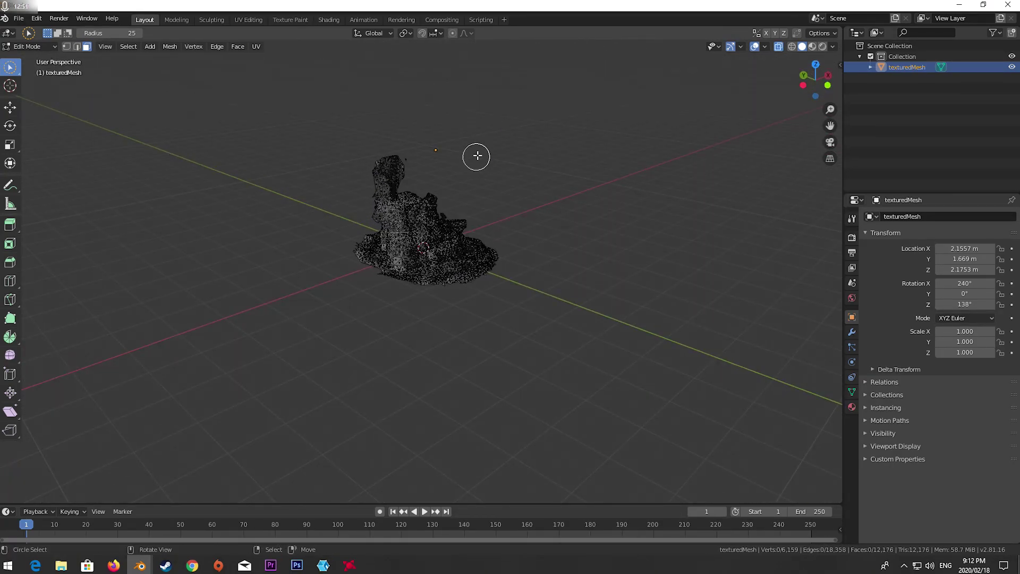
# Select and delete the tall spike on top of the pile, then return to Object Mode
pyautogui.moveTo(475, 155)
pyautogui.mouseDown(button='middle')
pyautogui.moveTo(367, 164)
pyautogui.moveTo(542, 145)
pyautogui.moveTo(432, 159)
pyautogui.moveTo(437, 110)
pyautogui.mouseUp(button='middle')
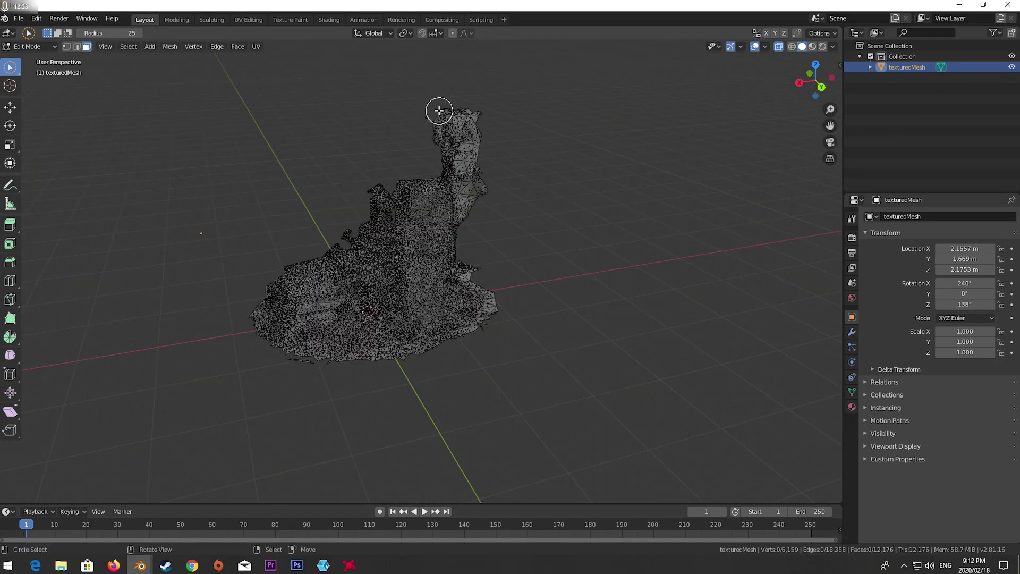
pyautogui.moveTo(437, 109)
pyautogui.mouseDown()
pyautogui.moveTo(496, 126)
pyautogui.moveTo(436, 135)
pyautogui.moveTo(462, 154)
pyautogui.moveTo(446, 167)
pyautogui.moveTo(467, 196)
pyautogui.moveTo(474, 166)
pyautogui.mouseUp()
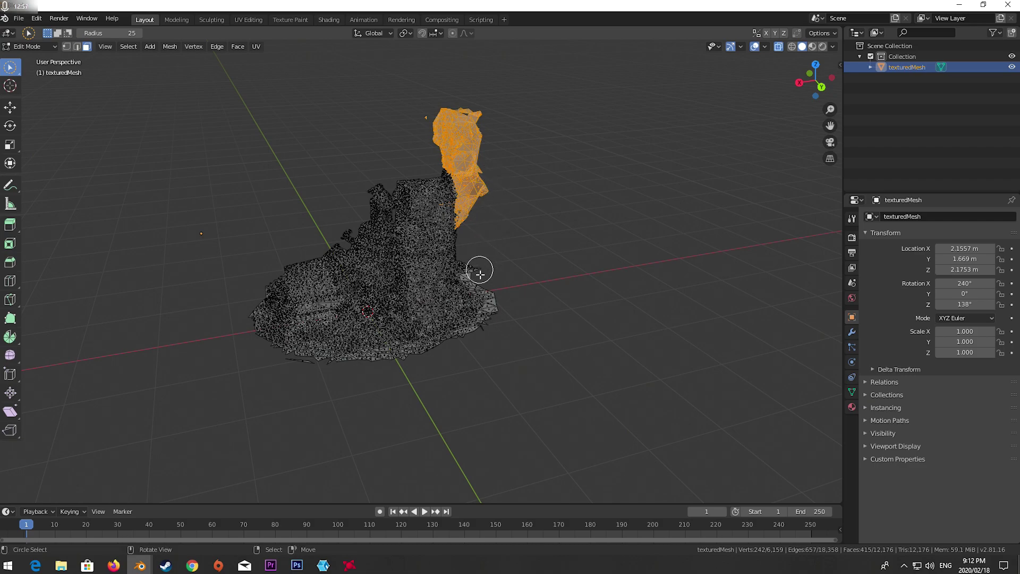
pyautogui.moveTo(476, 271); pyautogui.dragTo(507, 303)
pyautogui.press('Escape')
pyautogui.hotkey('ctrl', 'z')
pyautogui.press('x')
pyautogui.click(510, 262)
pyautogui.hotkey('ctrl', 'Tab')
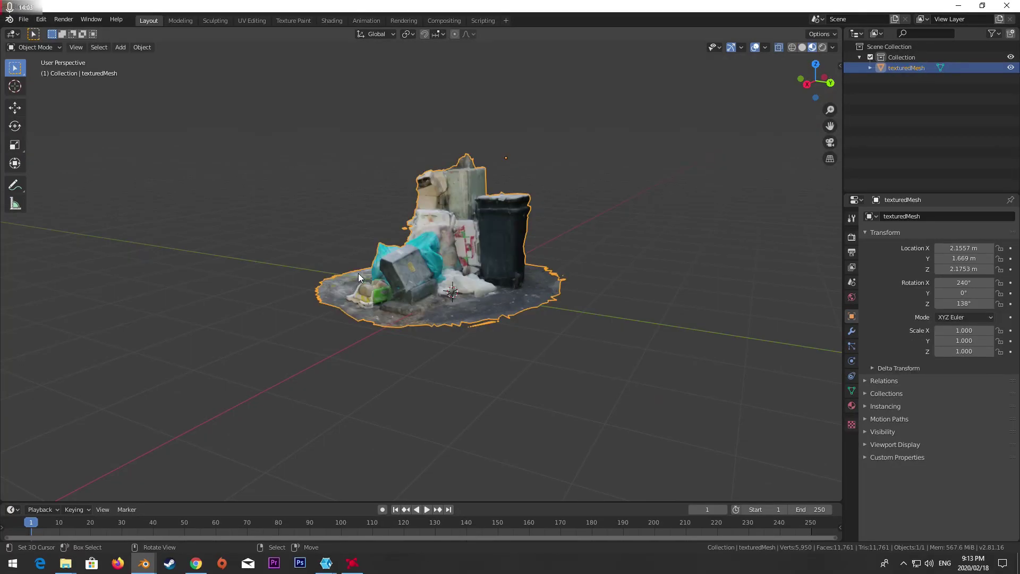
pyautogui.moveTo(470, 208)
pyautogui.mouseDown(button='middle')
pyautogui.moveTo(467, 216)
pyautogui.moveTo(470, 199)
pyautogui.mouseUp(button='middle')
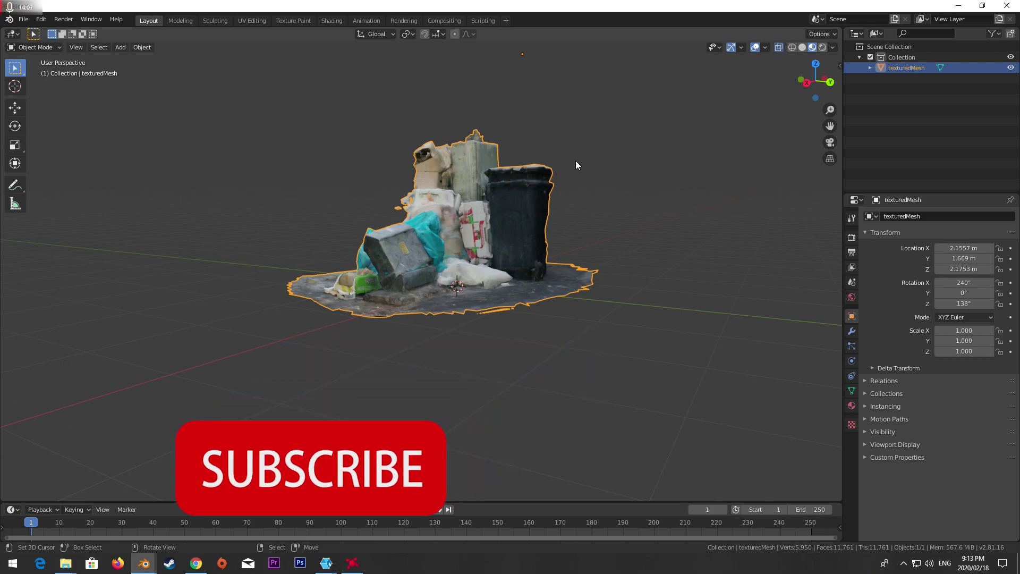
pyautogui.moveTo(576, 161); pyautogui.dragTo(637, 183, button='middle')
pyautogui.scroll(-6, 636, 183)
pyautogui.click(636, 181)
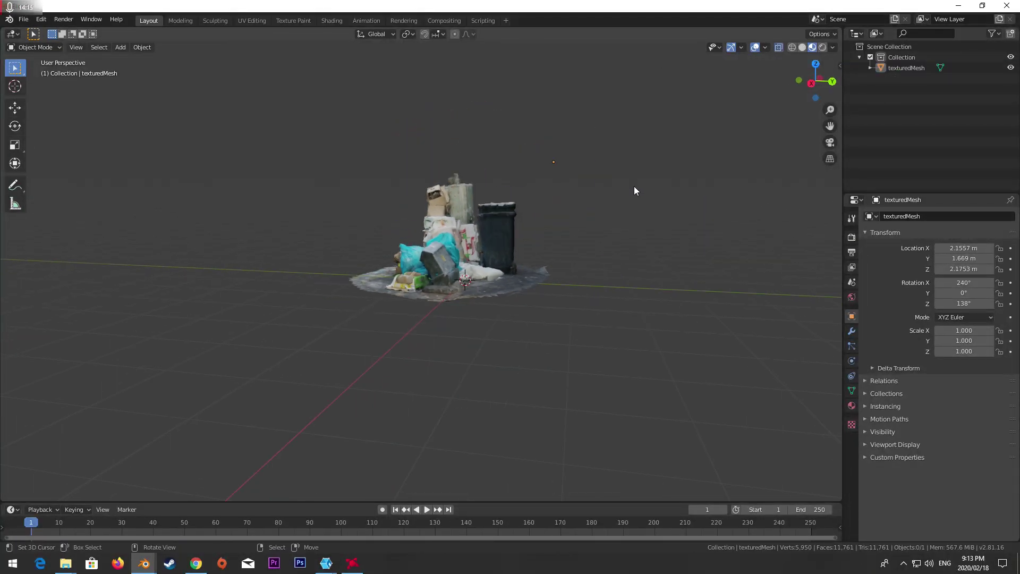
pyautogui.moveTo(613, 190); pyautogui.dragTo(687, 193, button='middle')
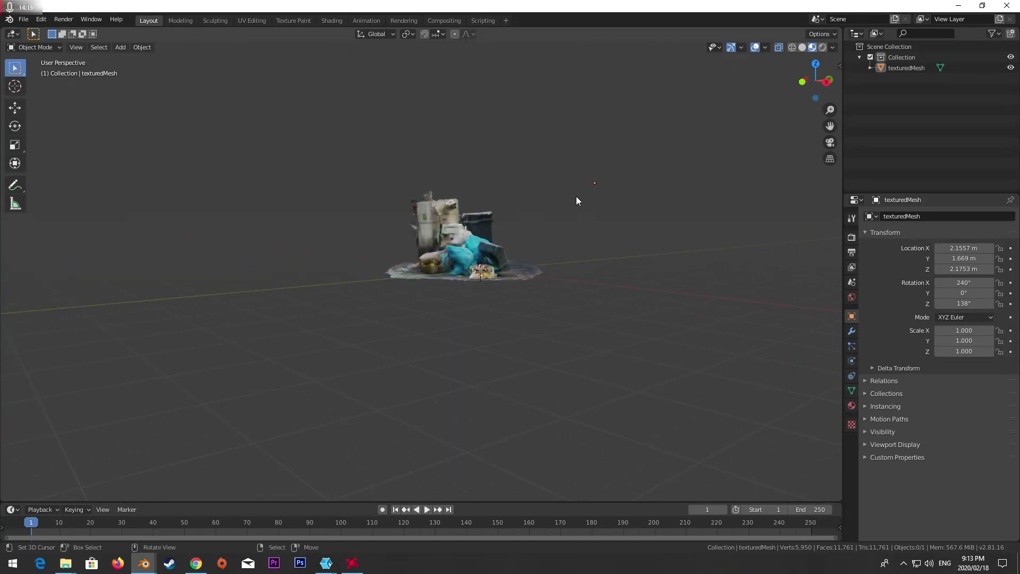